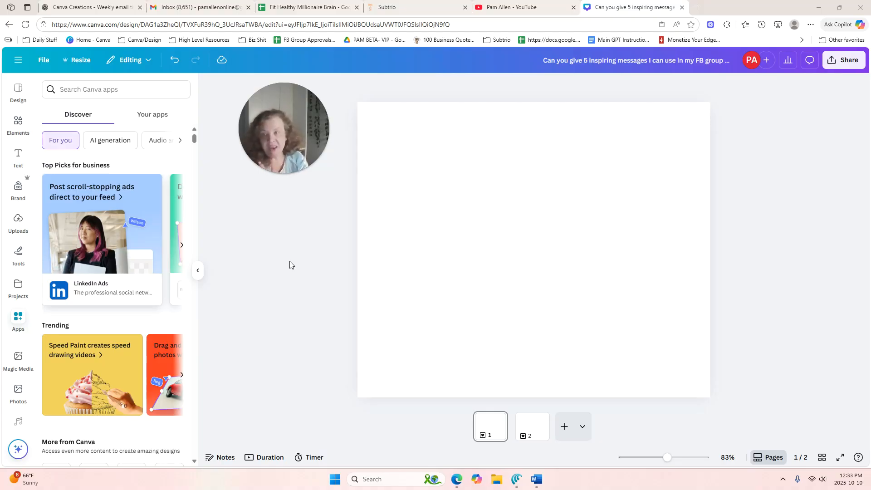
Find the MotionText app among the Canva apps and open it
click(71, 89)
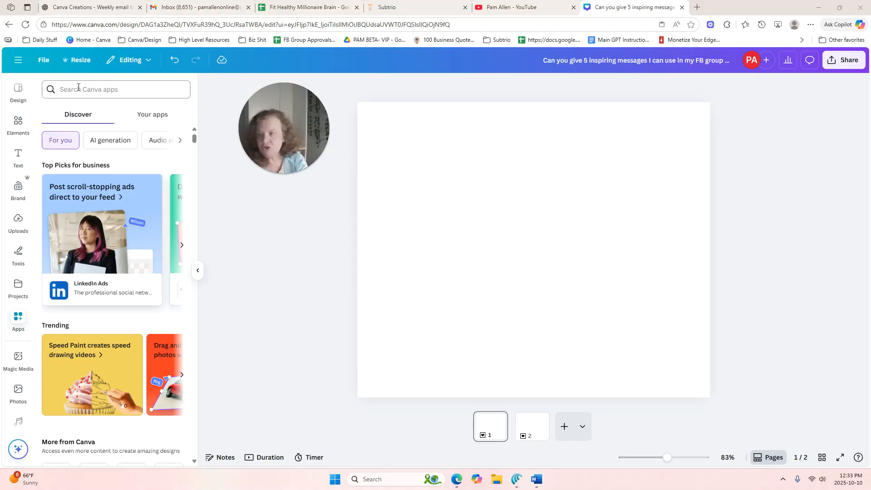
text(mot)
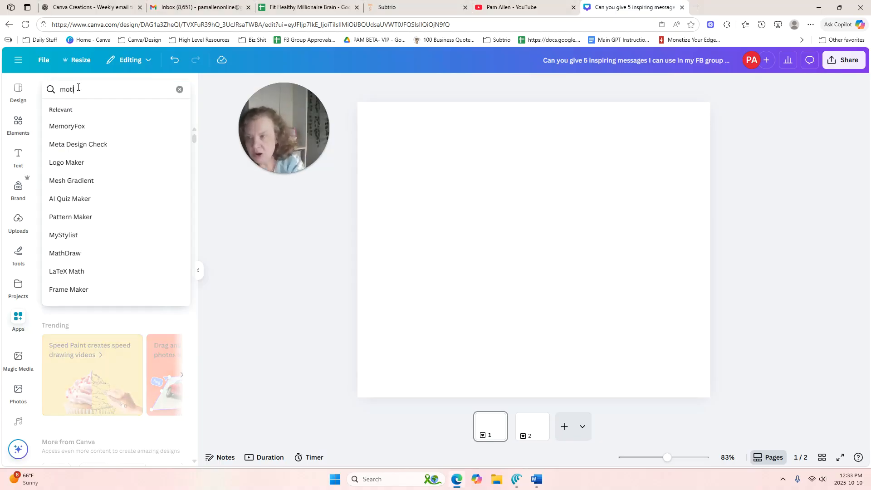
text(ionText)
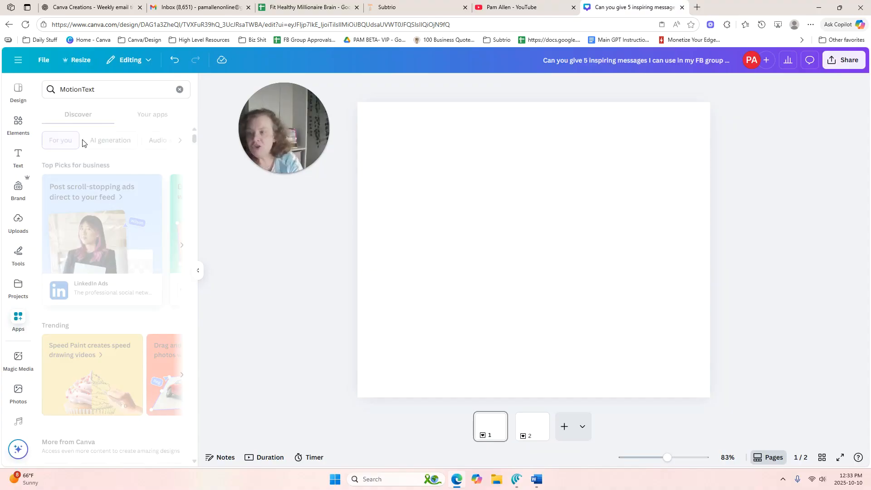
click(82, 143)
click(55, 122)
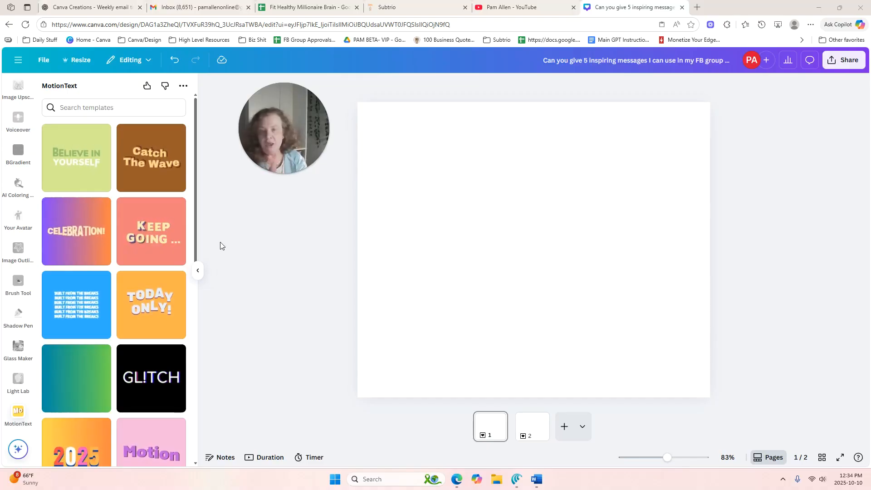
Check the design's type and pixel dimensions in the file details
click(509, 213)
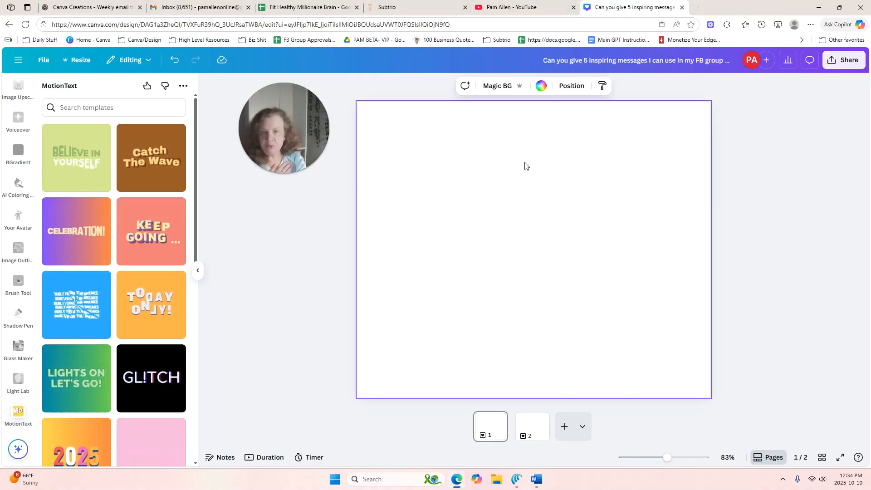
click(44, 60)
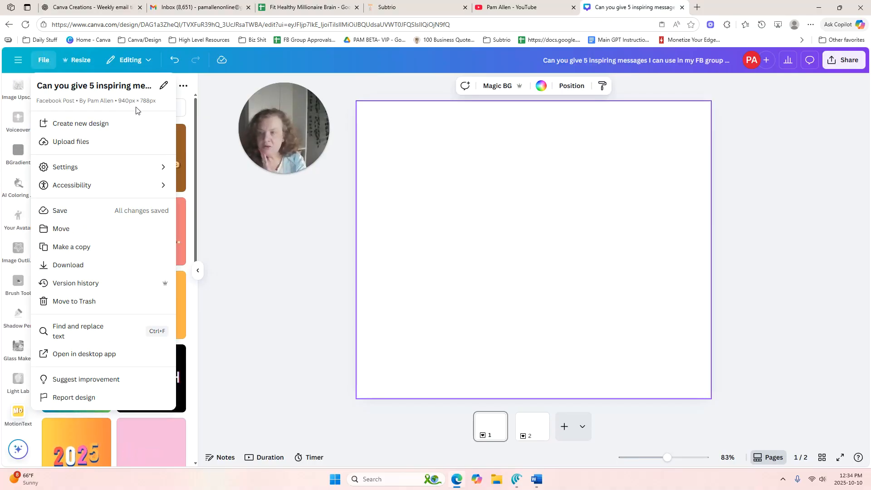
click(88, 63)
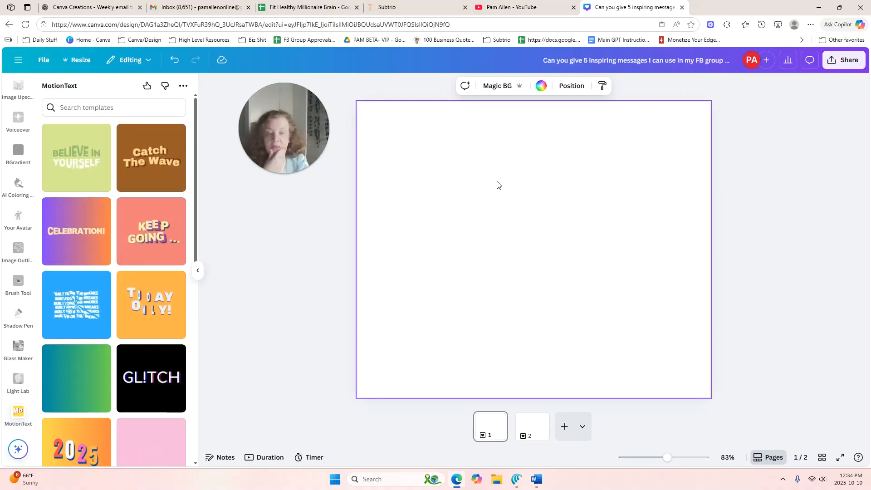
Add a new text box to the blank page 2
right_click(532, 423)
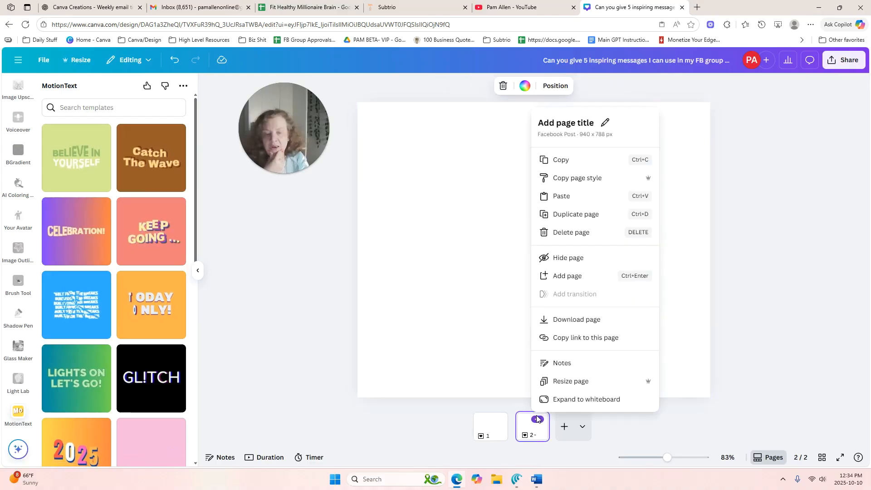
click(480, 270)
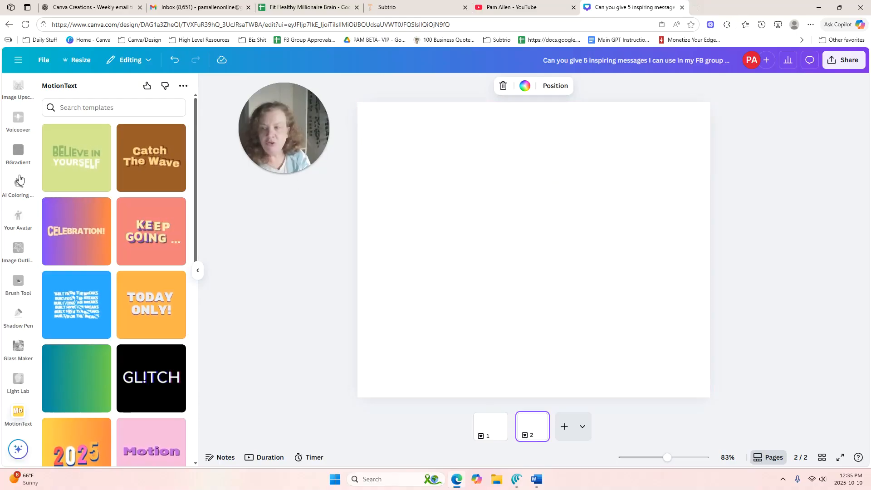
click(26, 83)
scroll(27, 84, up, 10)
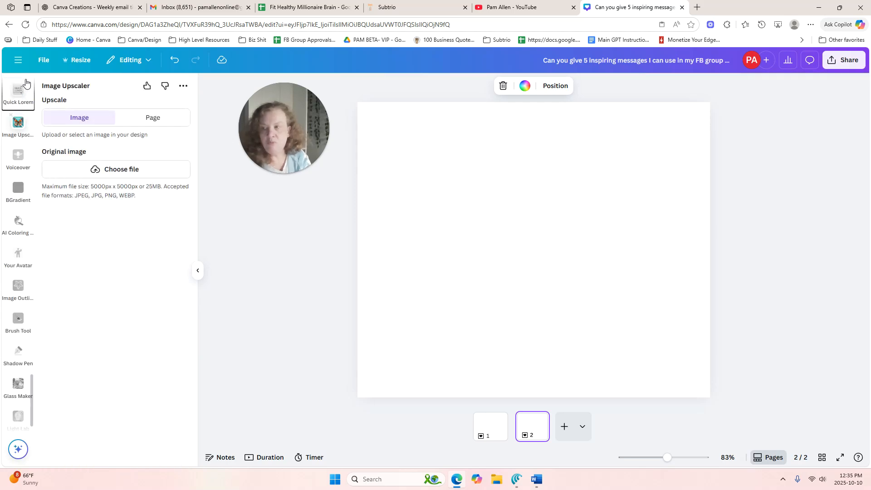
scroll(30, 84, down, 15)
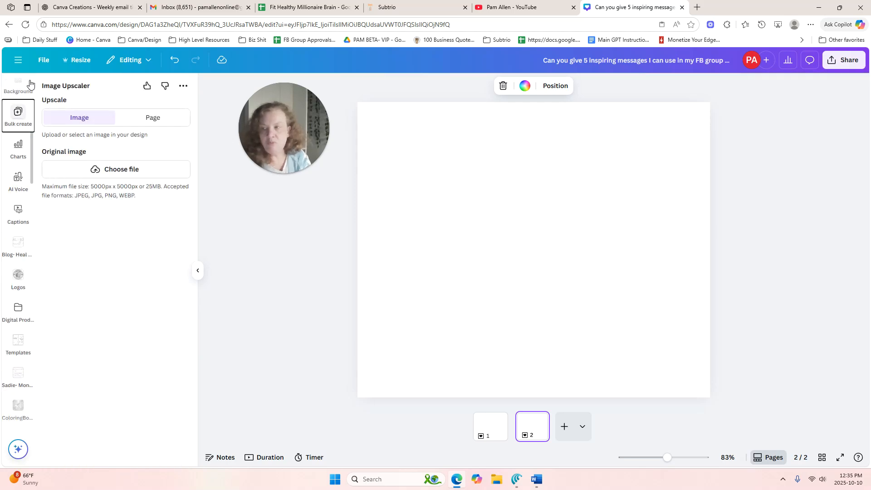
scroll(22, 174, up, 5)
scroll(24, 121, up, 8)
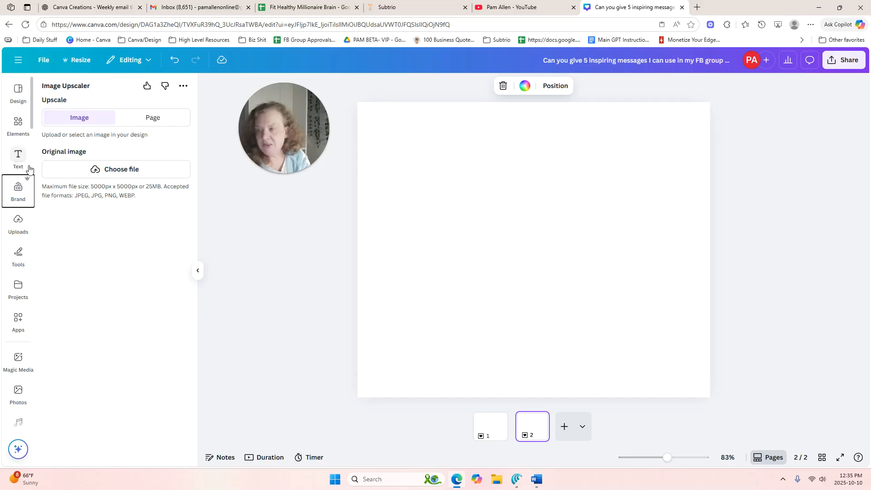
click(18, 156)
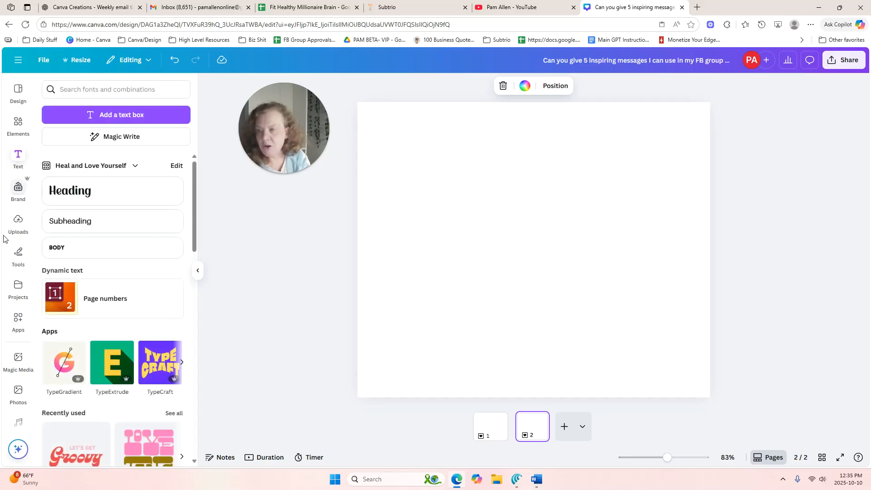
click(111, 118)
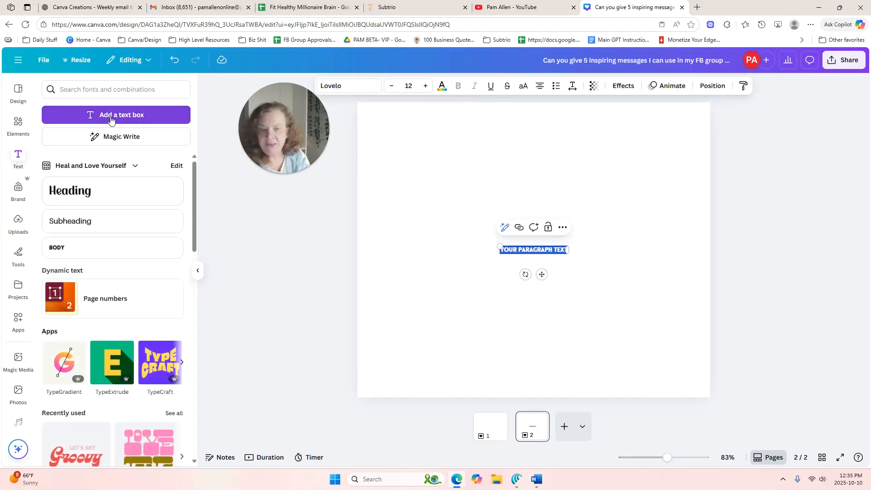
Replace the placeholder text with Magic Write's Transform text result for the prompt "5 Simple and short sayings for Digital Content Creators"
click(505, 229)
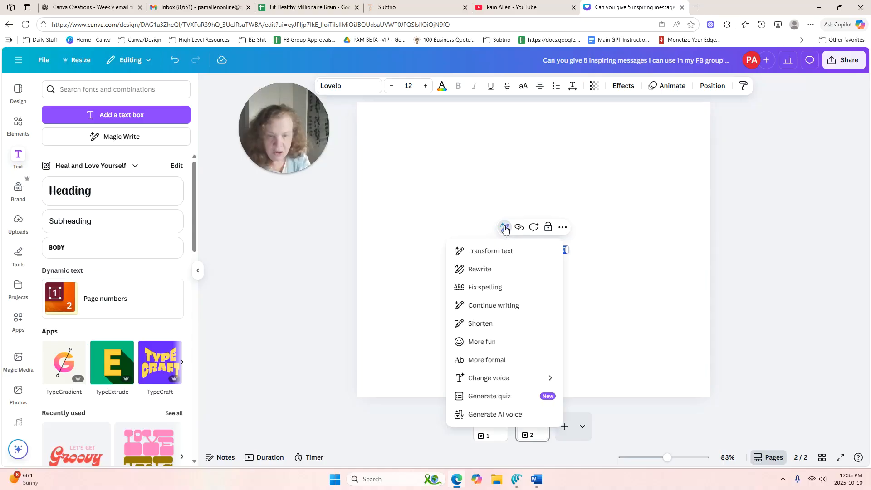
click(494, 252)
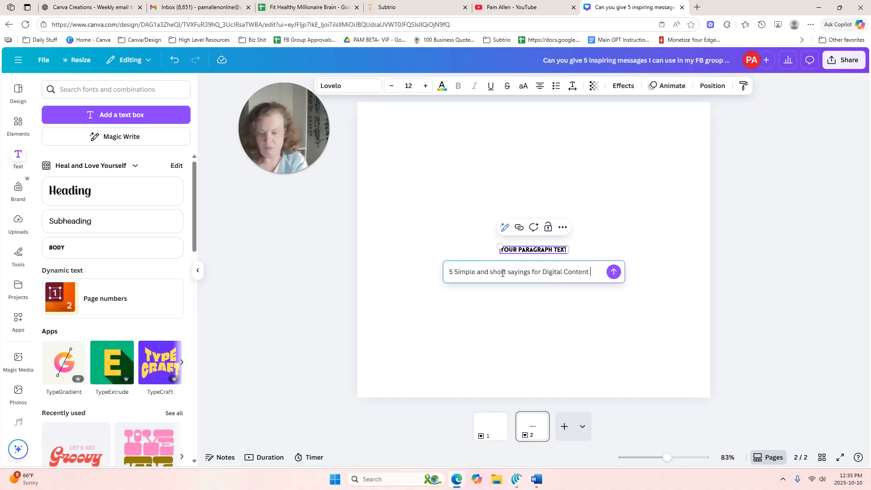
text(eators)
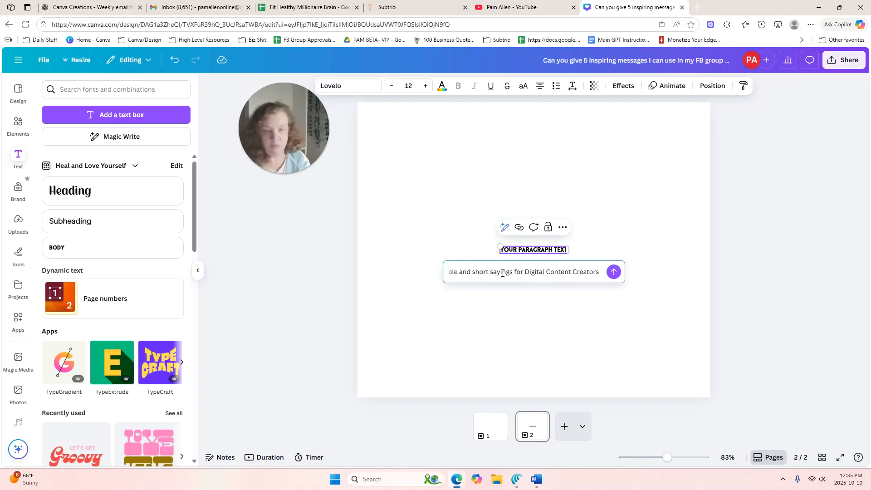
click(614, 272)
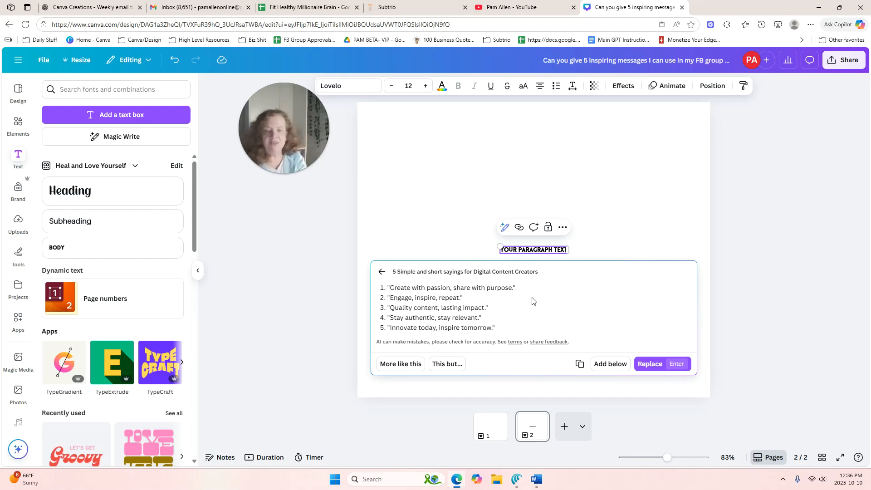
click(650, 364)
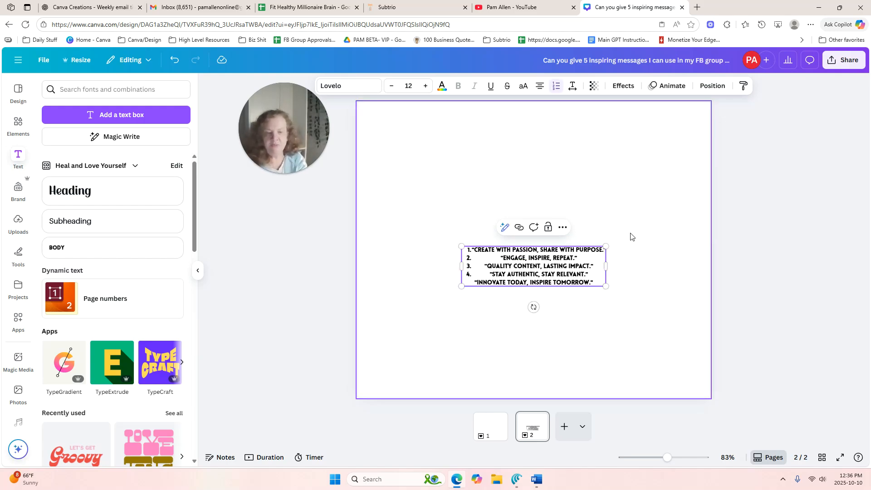
Enlarge the list of sayings to font size 23.5 and centre it horizontally in the upper half of page 2
drag(622, 222, 710, 162)
click(657, 172)
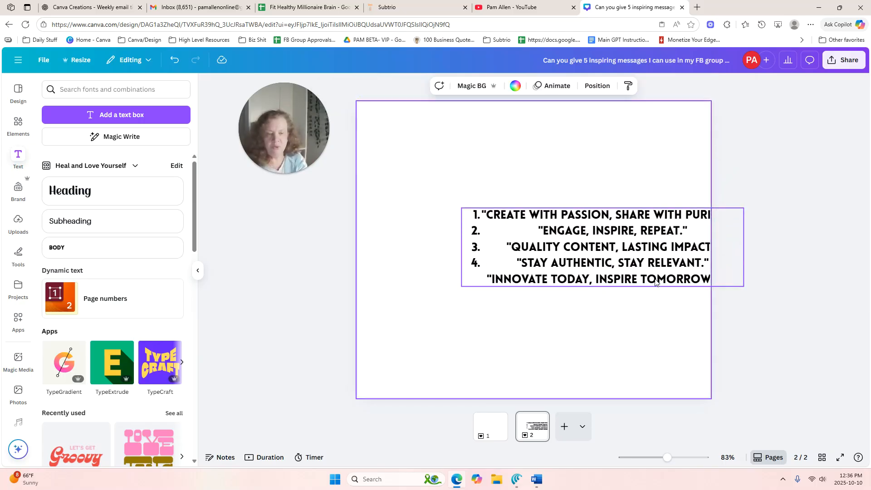
drag(614, 268, 545, 234)
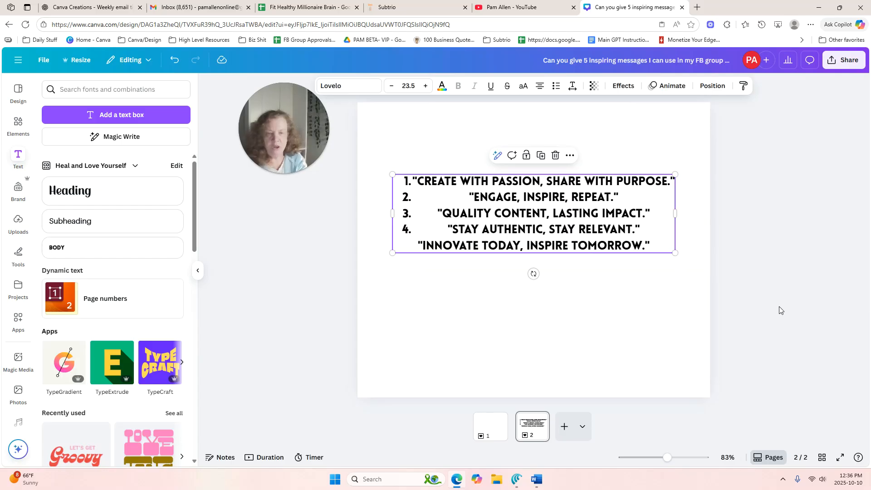
click(736, 292)
Switch to page 1, reopen the MotionText app and choose its "Believe in Yourself" template
click(504, 425)
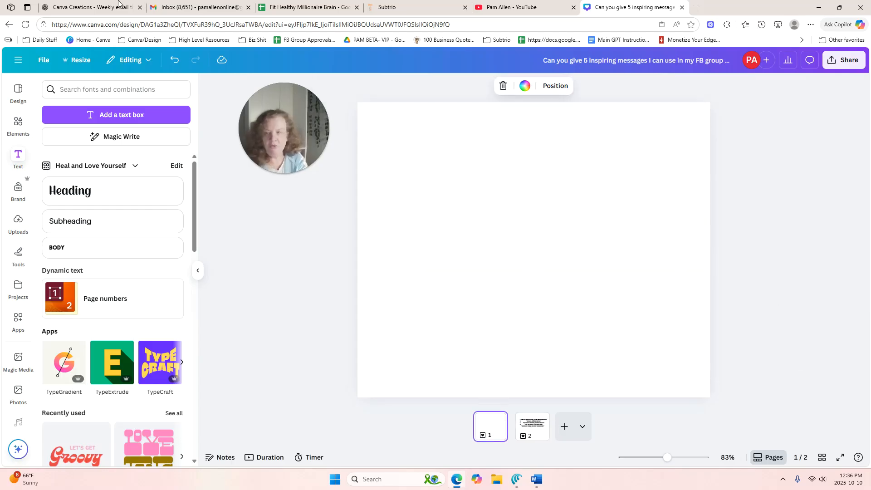
click(89, 92)
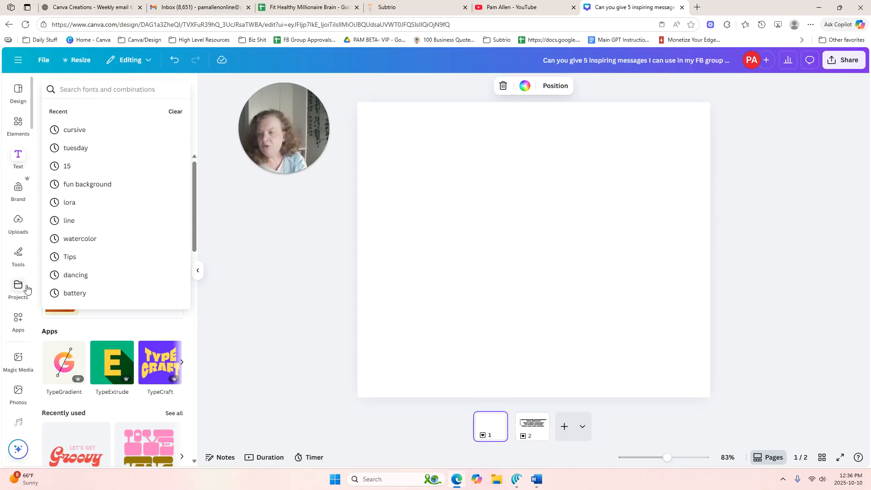
click(18, 325)
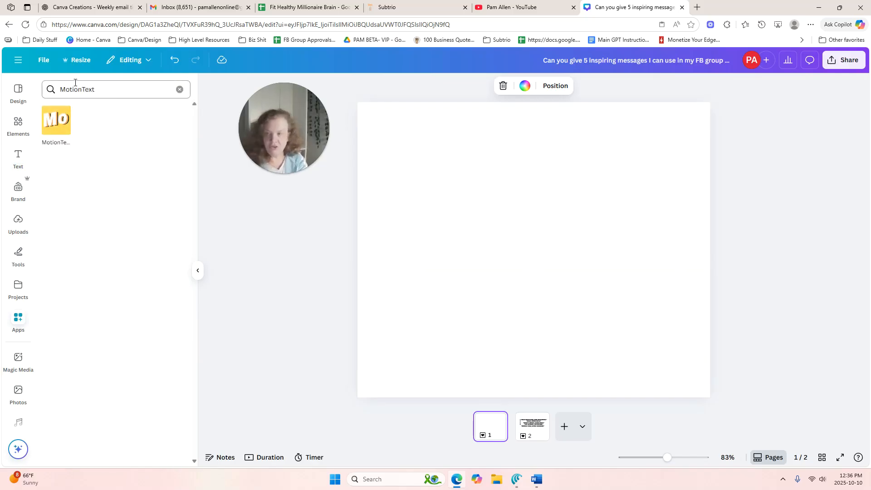
click(52, 128)
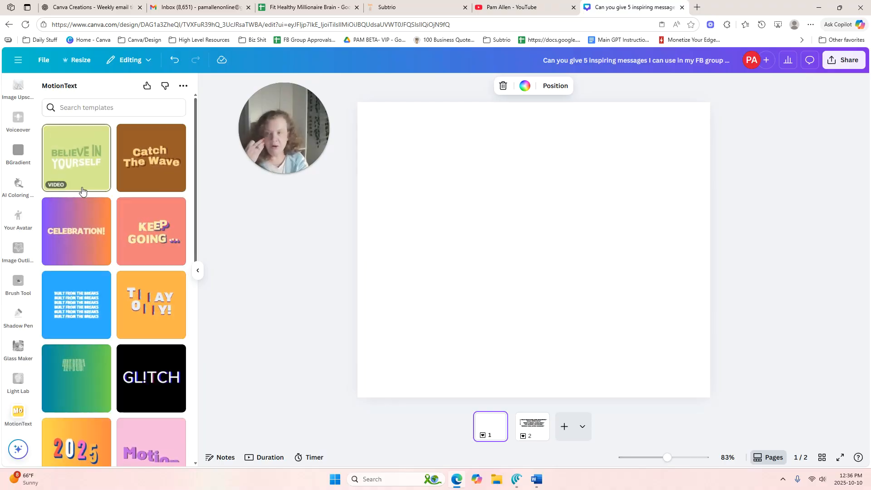
click(82, 179)
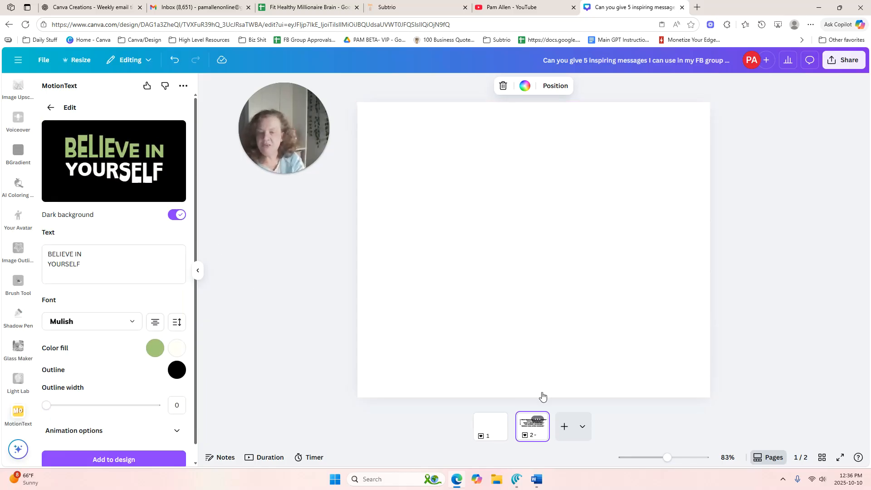
Toggle the letter case of "Create with passion, share" in the first saying on page 2
click(528, 416)
click(541, 203)
click(541, 203)
click(424, 181)
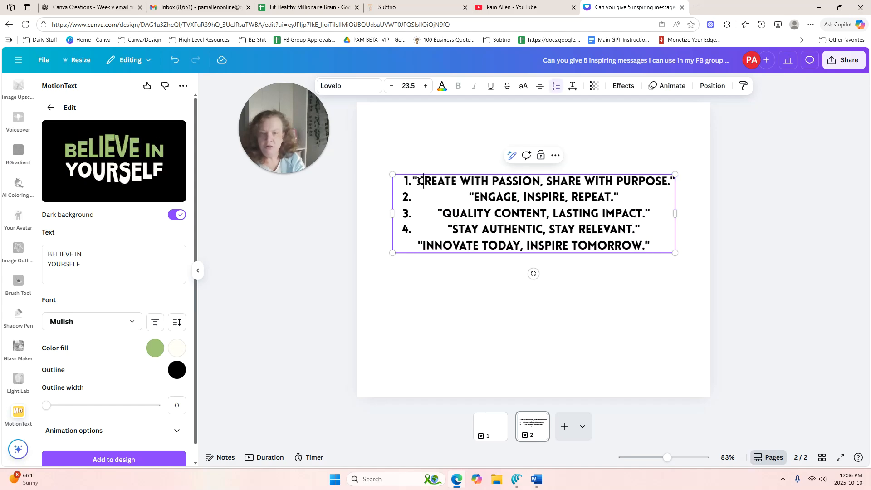
drag(417, 181, 581, 182)
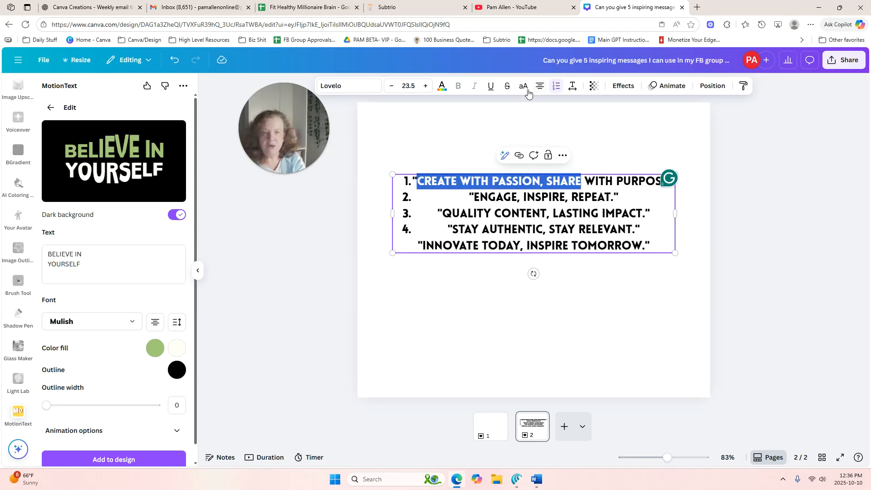
click(525, 90)
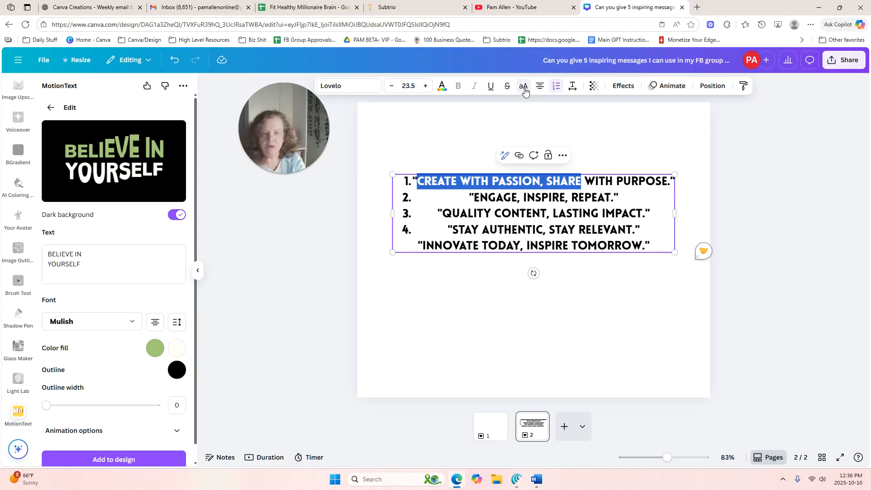
Replace the MotionText template's text with the copied first saying, "Create with passion, share with purpose."
click(421, 182)
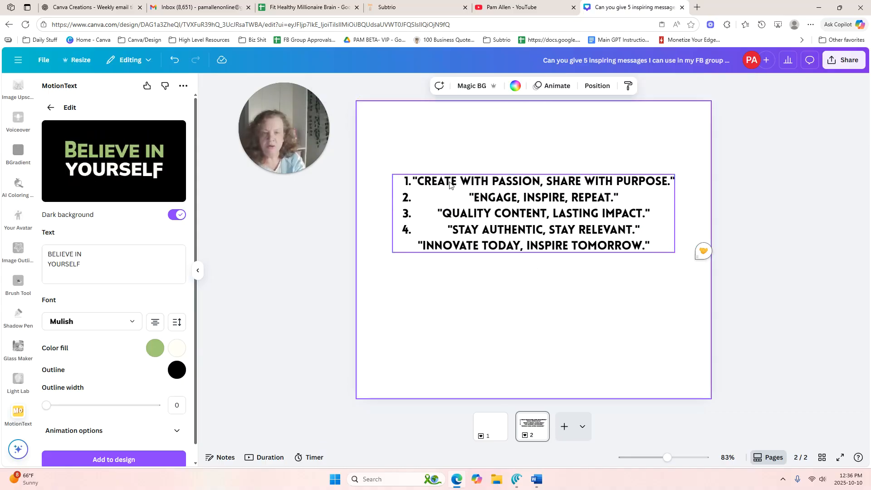
key(ctrl+a)
click(413, 181)
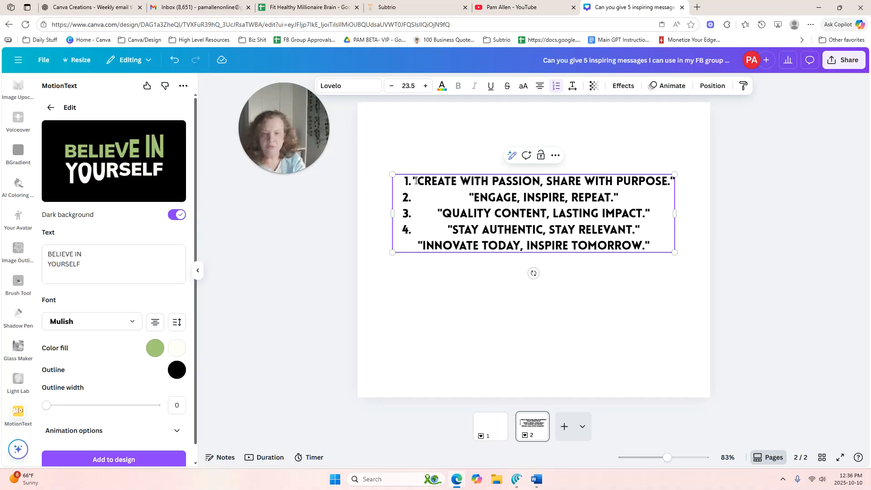
drag(417, 182, 672, 186)
right_click(605, 178)
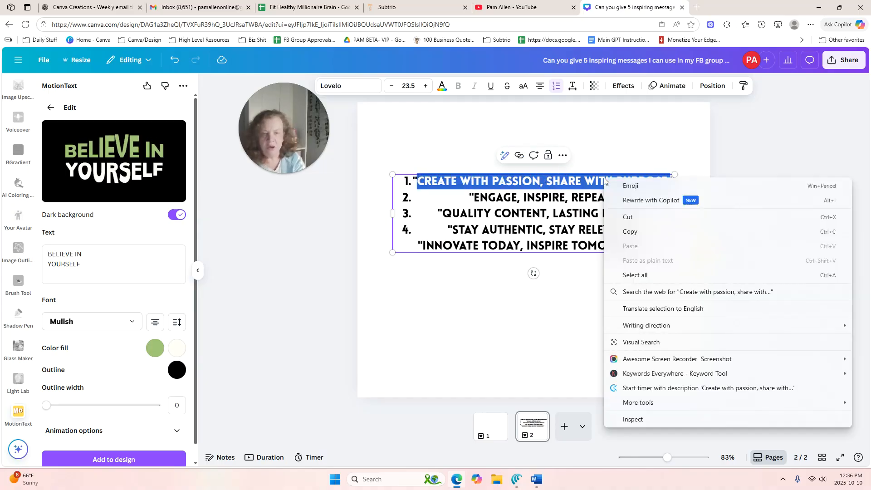
click(635, 231)
drag(105, 267, 51, 249)
key(ctrl+v)
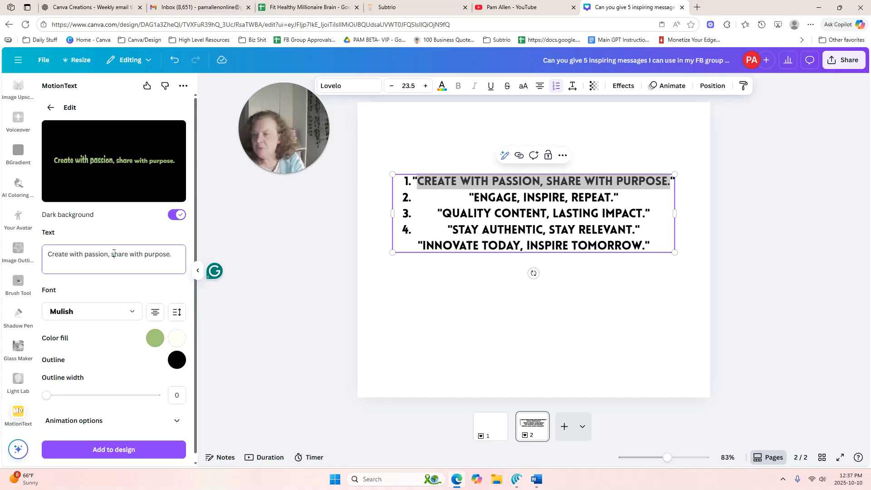
Break the MotionText wording into two lines after "passion," and turn off the dark background
click(112, 253)
key(Return)
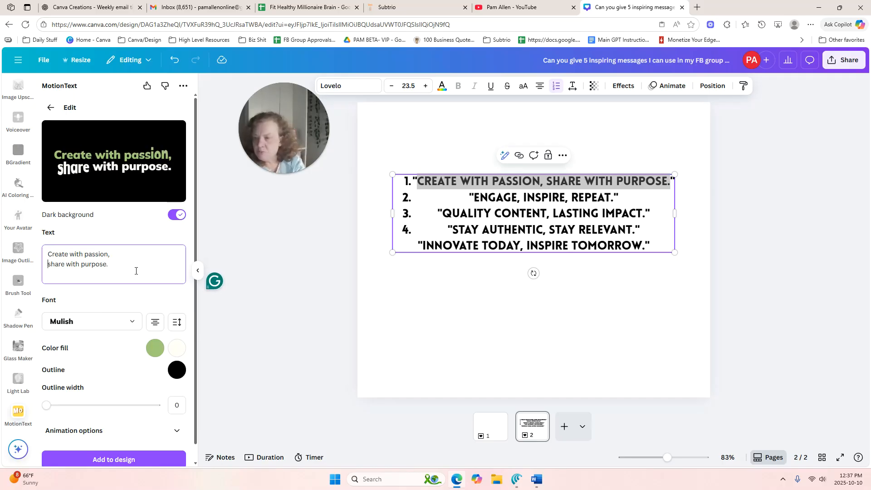
click(177, 215)
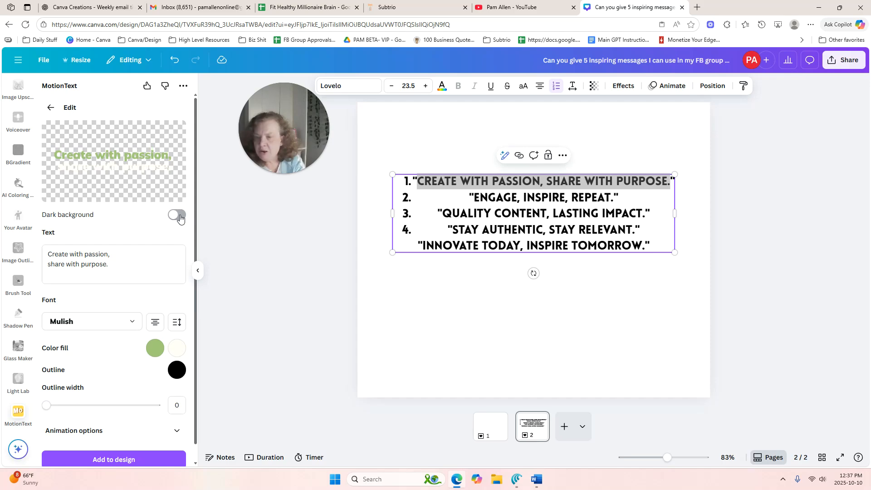
Turn the dark background back on and set the MotionText fill colors to pink and white (#ffffff)
click(177, 215)
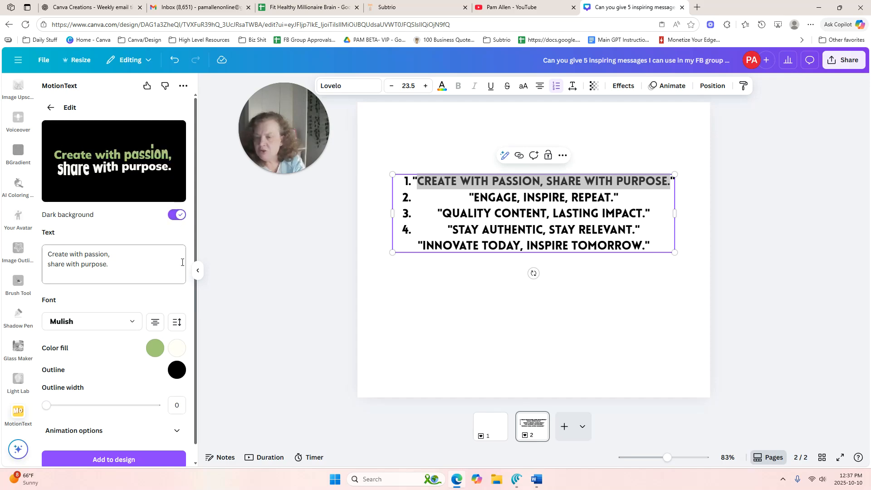
click(153, 351)
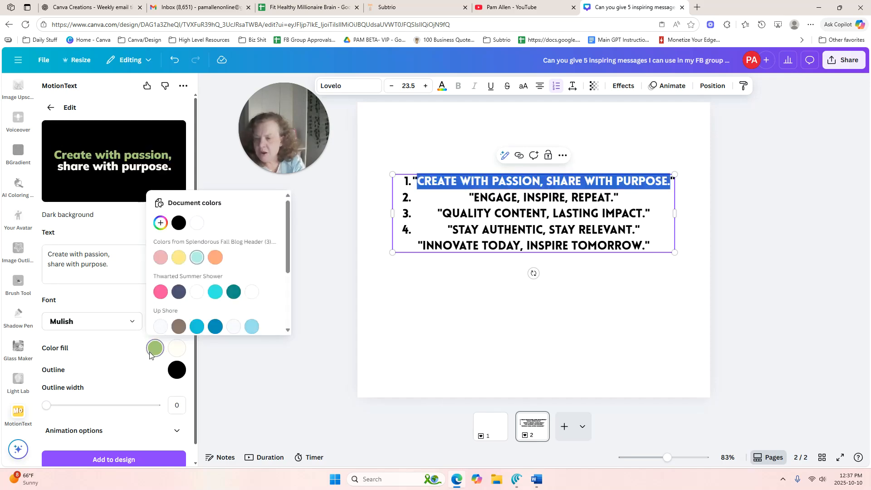
click(161, 292)
click(109, 343)
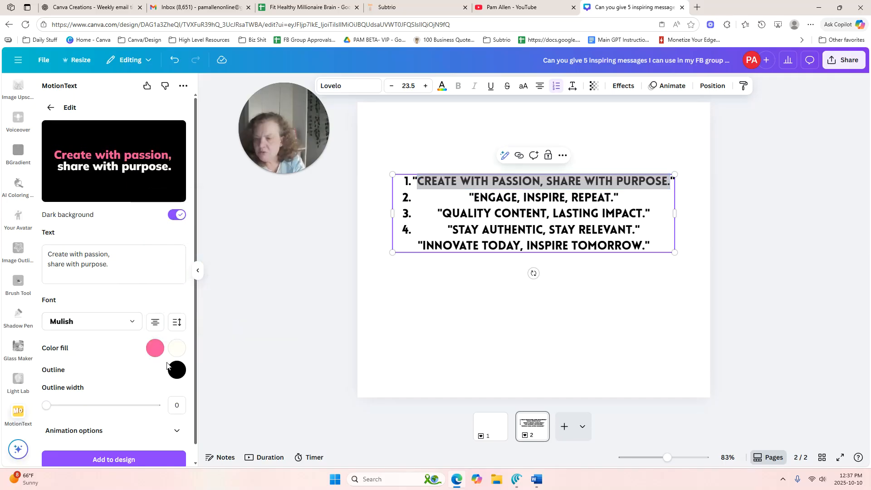
click(177, 349)
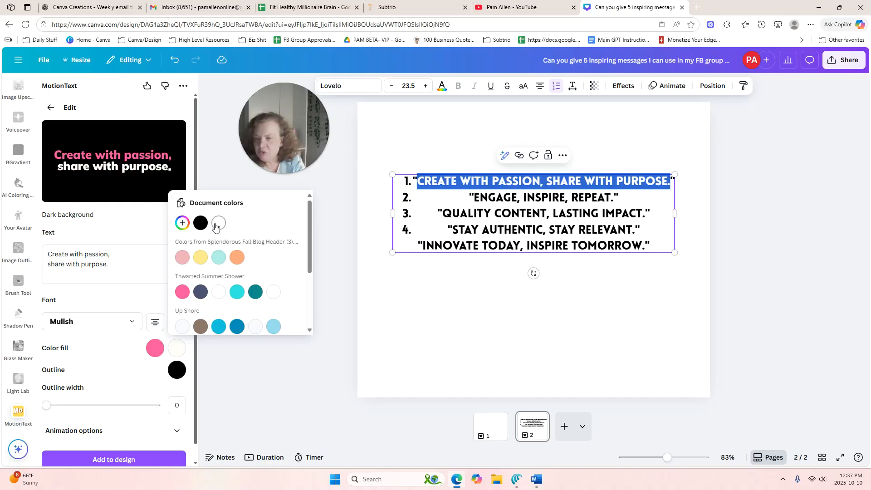
click(217, 225)
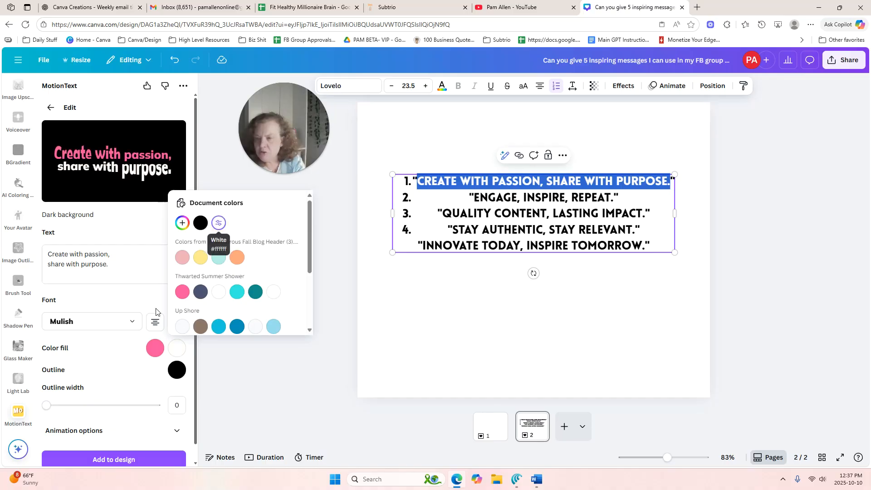
click(111, 362)
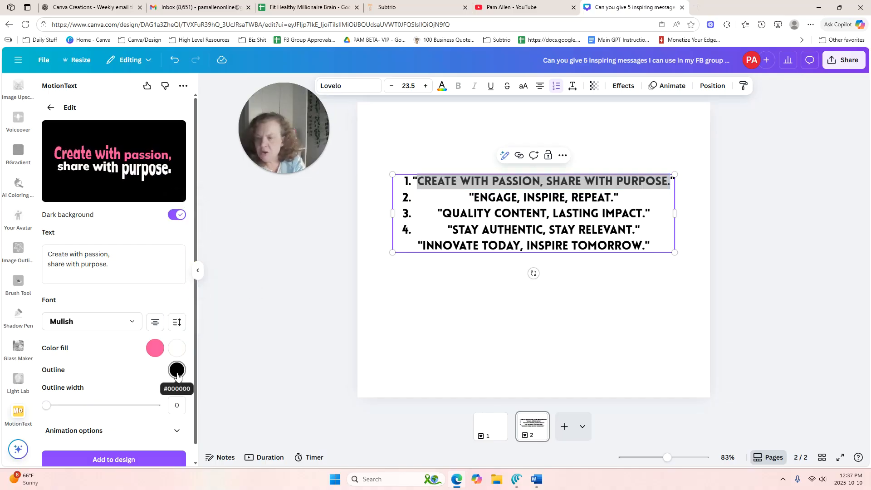
Set the text's outline width to 5 and choose the Bounce animation
scroll(134, 403, down, 1)
drag(47, 393, 104, 400)
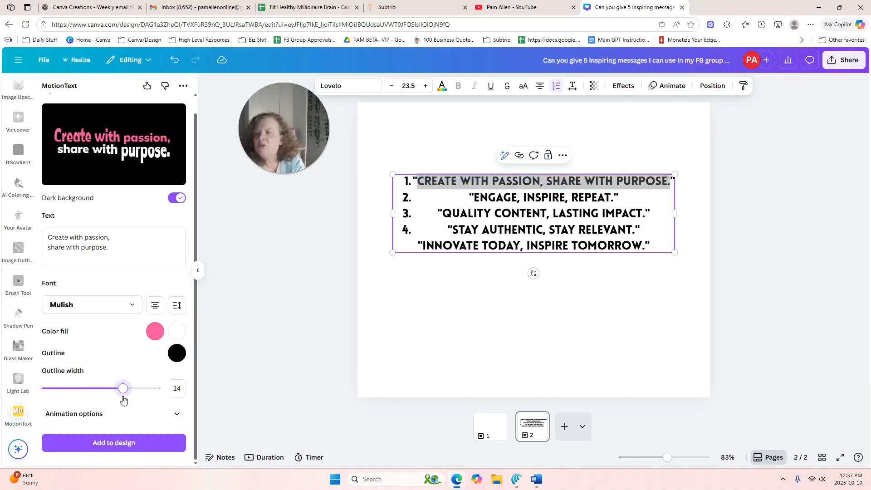
click(98, 414)
click(57, 442)
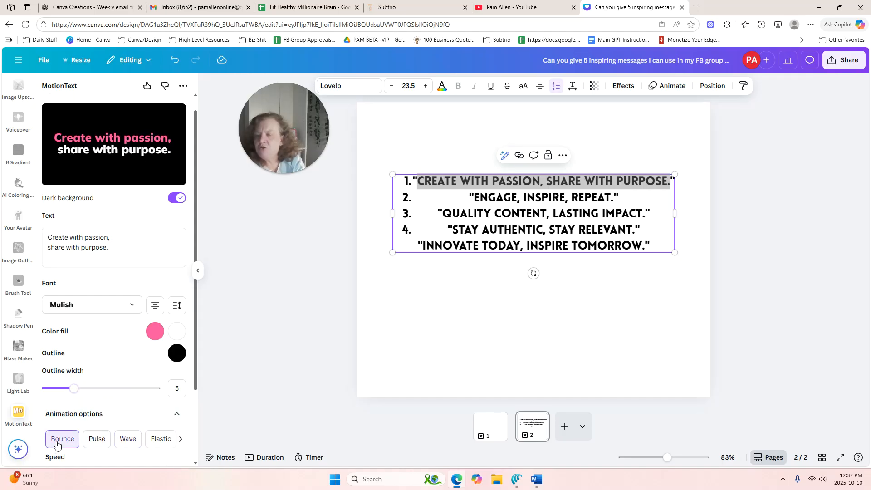
Preview the Pulse, Wave, Elastic and Quint animations on the text and return to Bounce
click(98, 440)
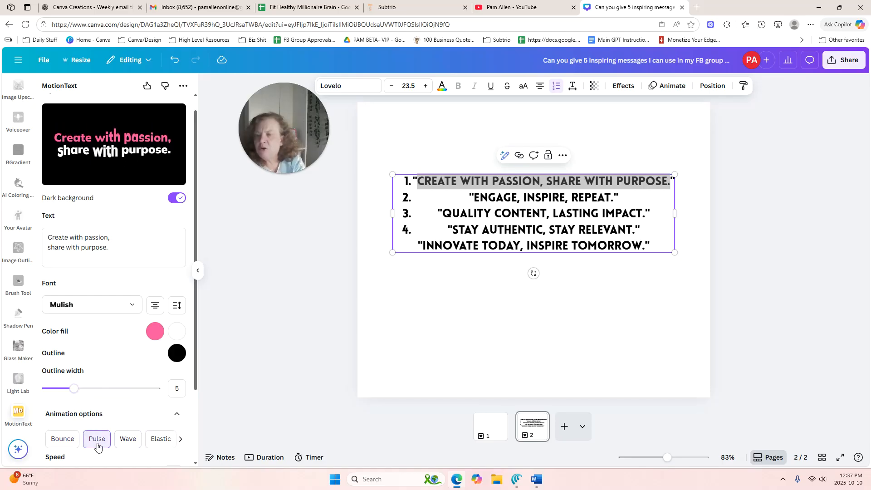
click(128, 443)
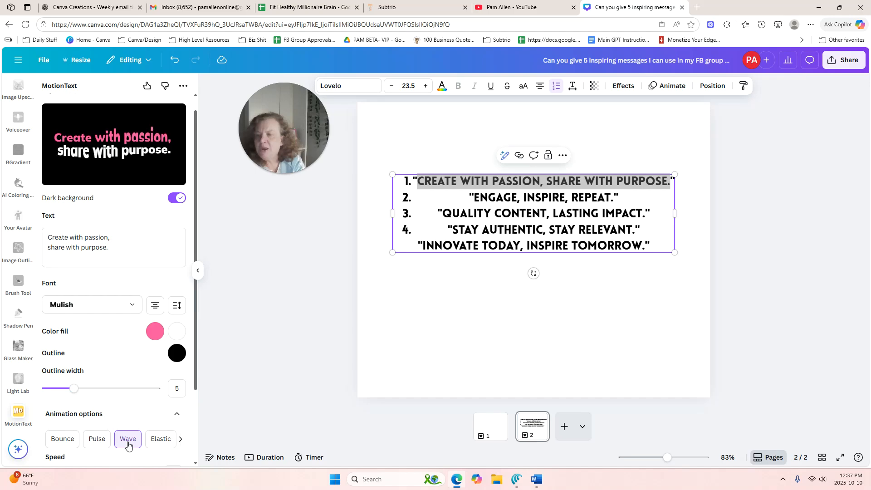
click(157, 443)
click(180, 440)
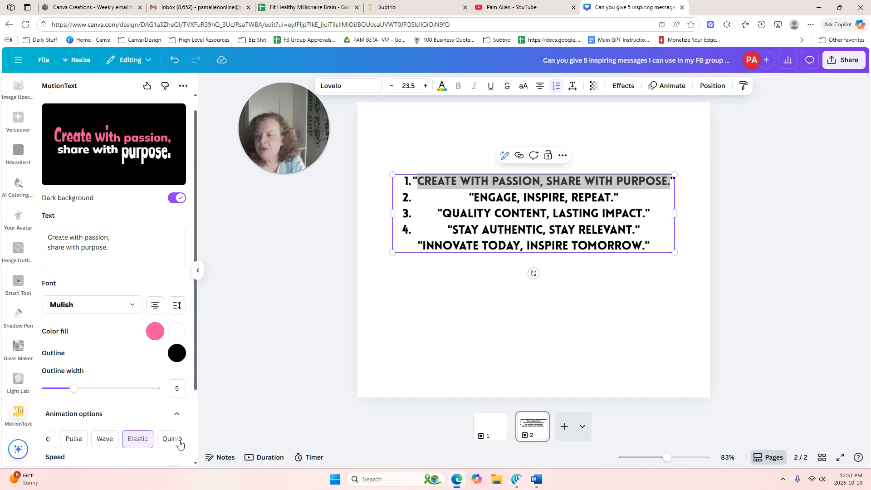
click(164, 445)
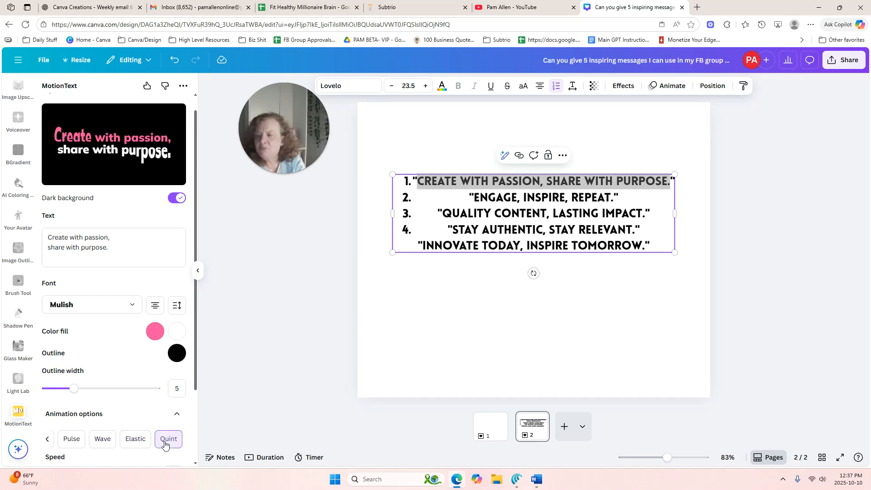
click(133, 438)
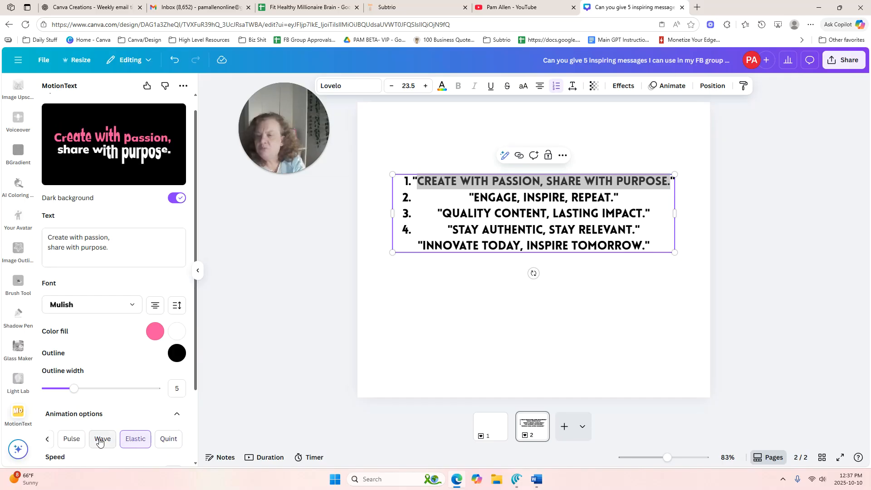
click(100, 442)
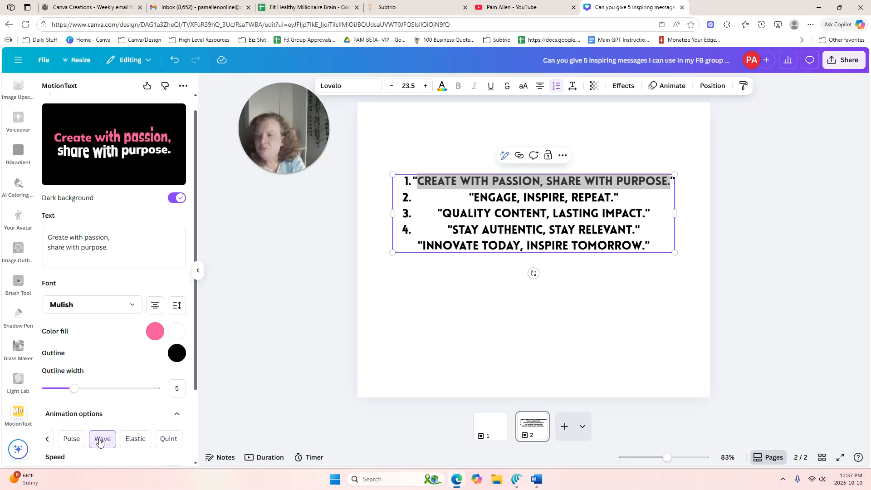
click(68, 442)
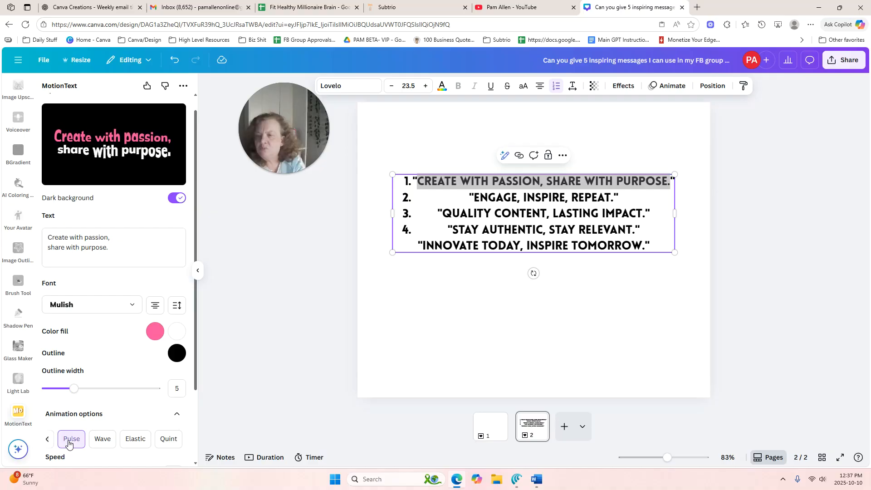
click(48, 441)
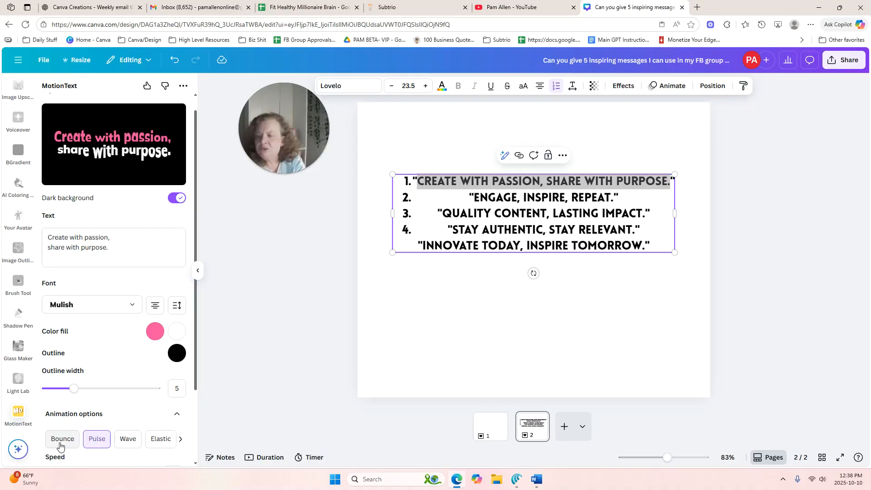
click(59, 444)
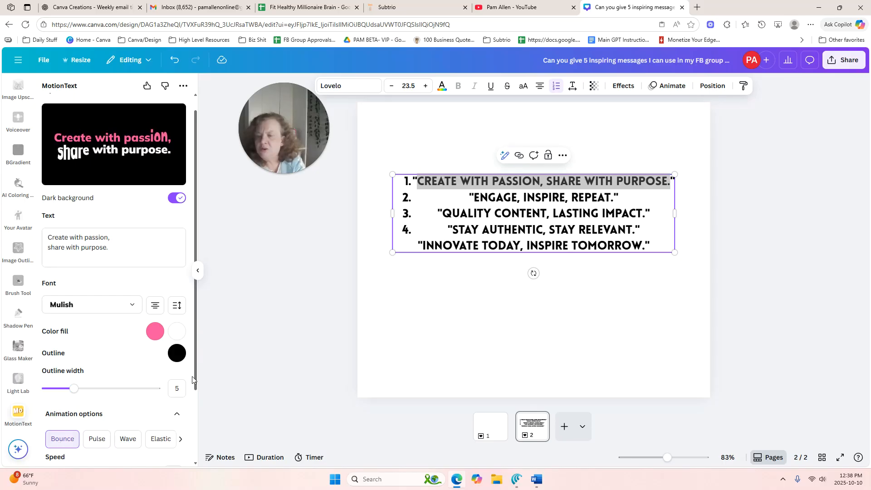
Reduce the MotionText outline width to 3 and set the animation speed to 2
drag(77, 390, 64, 387)
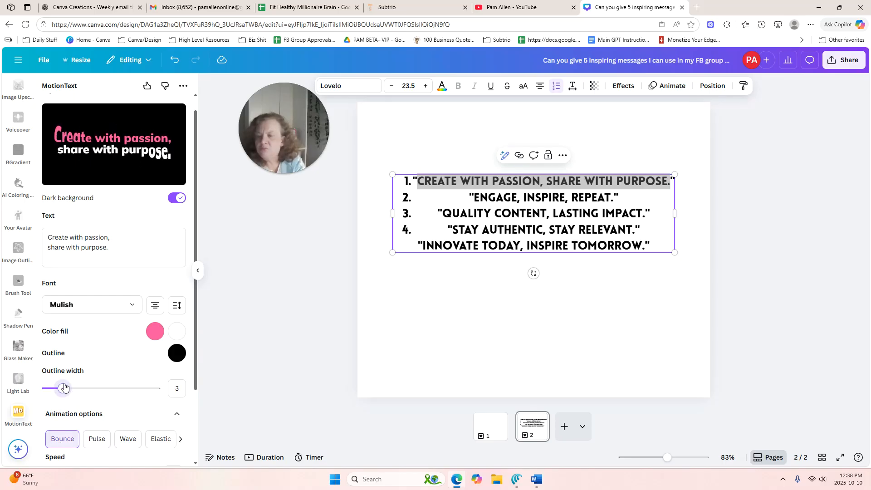
drag(196, 377, 200, 429)
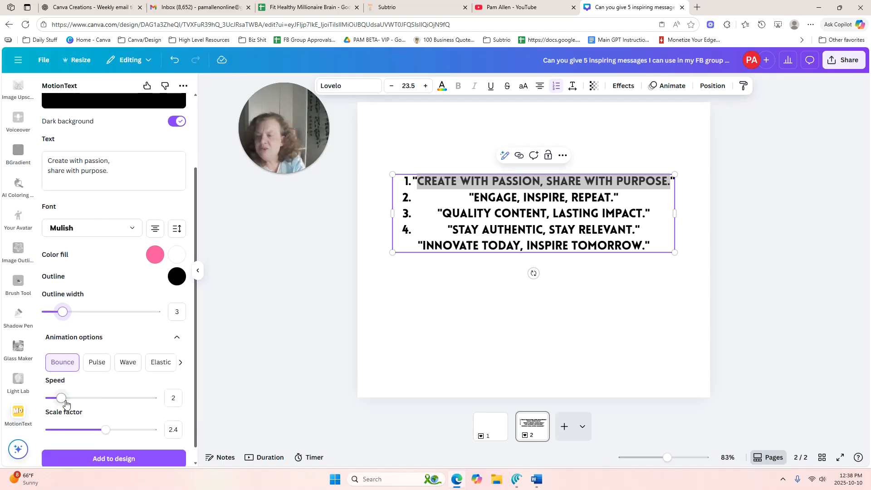
scroll(137, 409, up, 1)
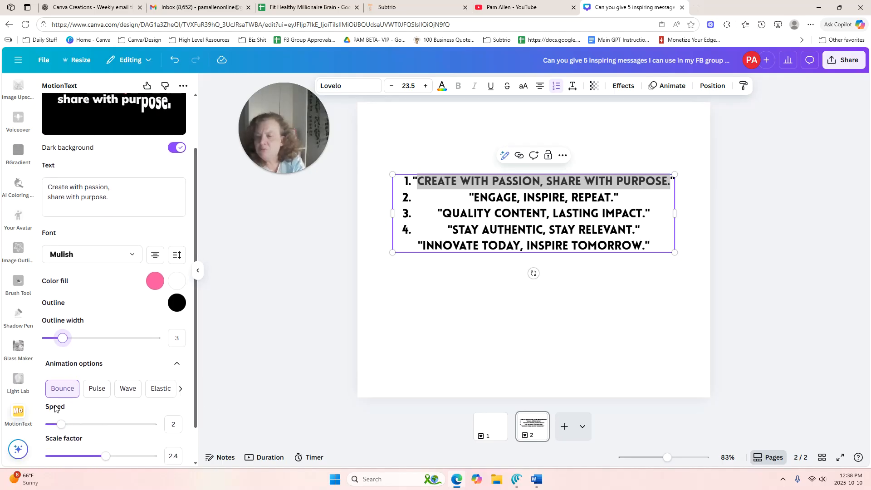
mouse_move(61, 426)
mouse_down()
mouse_move(50, 425)
mouse_move(61, 427)
mouse_up()
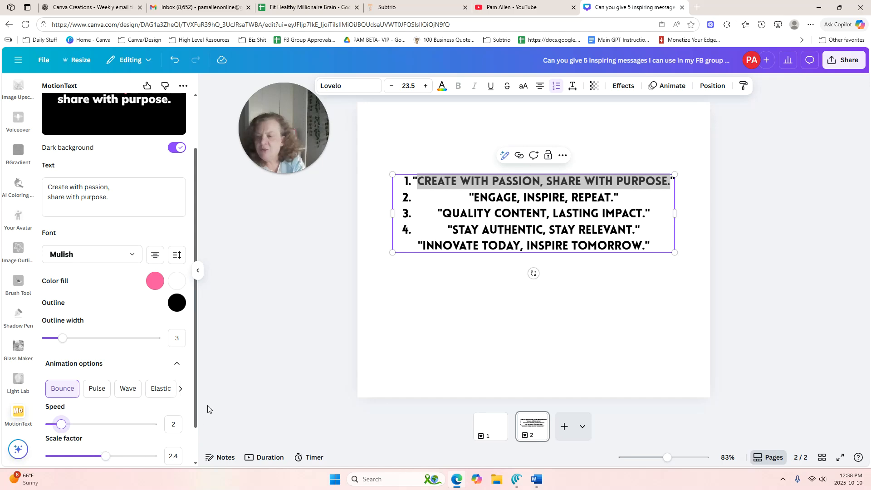
scroll(136, 431, down, 1)
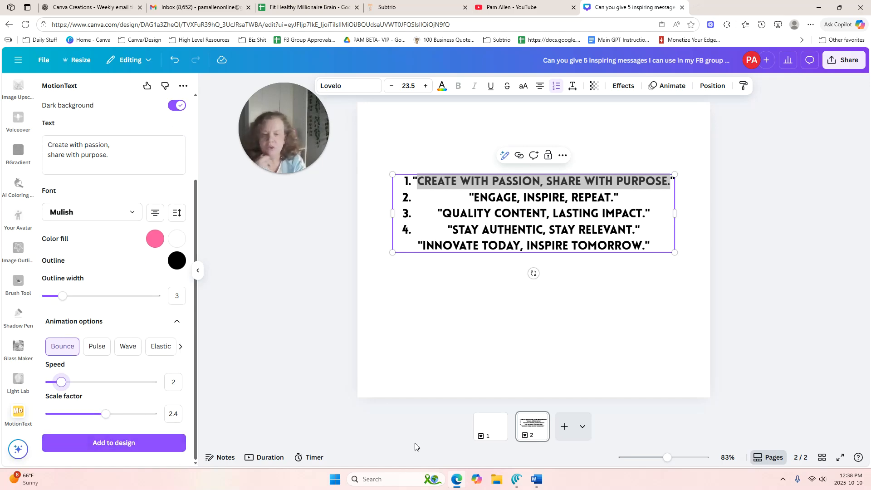
Add the animated saying to page 1 and enlarge it across the middle of the page
click(493, 429)
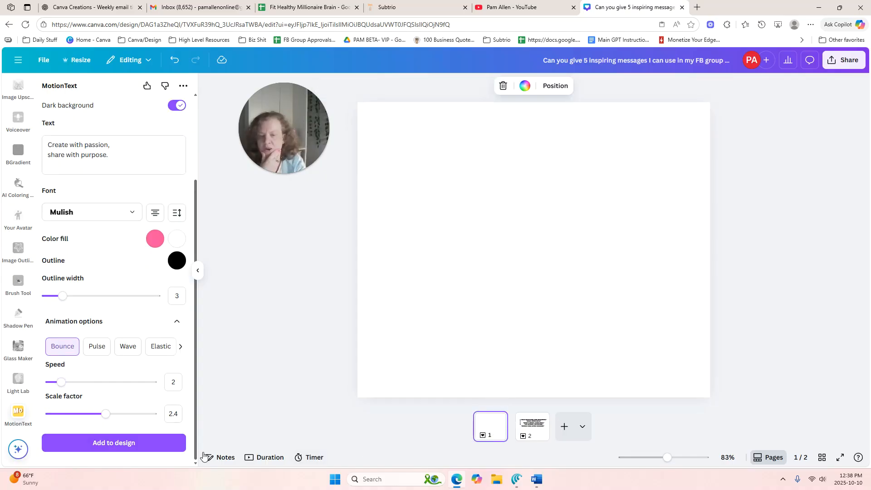
click(154, 447)
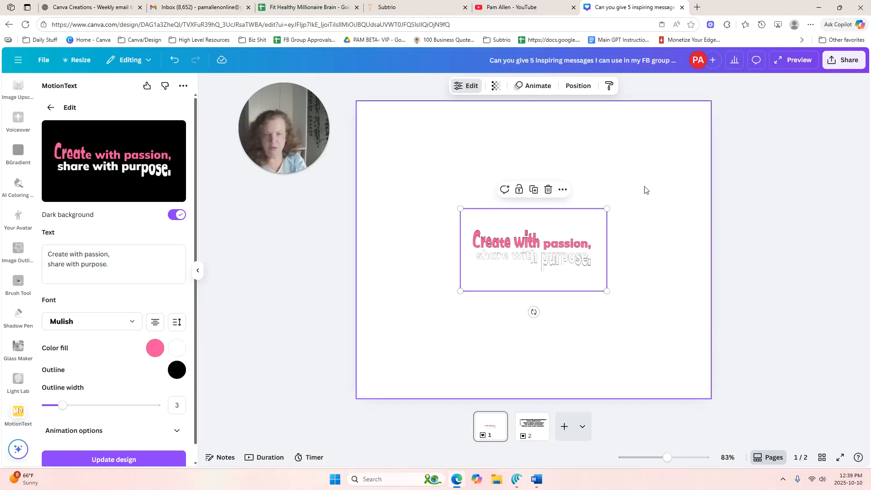
drag(608, 208, 738, 135)
drag(686, 208, 624, 228)
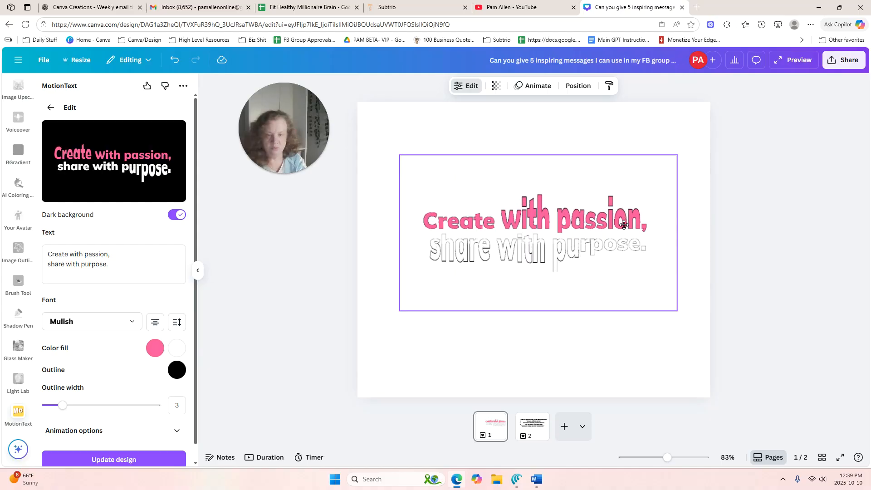
Fill page 1's background with the default gradient running from light turquoise to dark blue
click(436, 130)
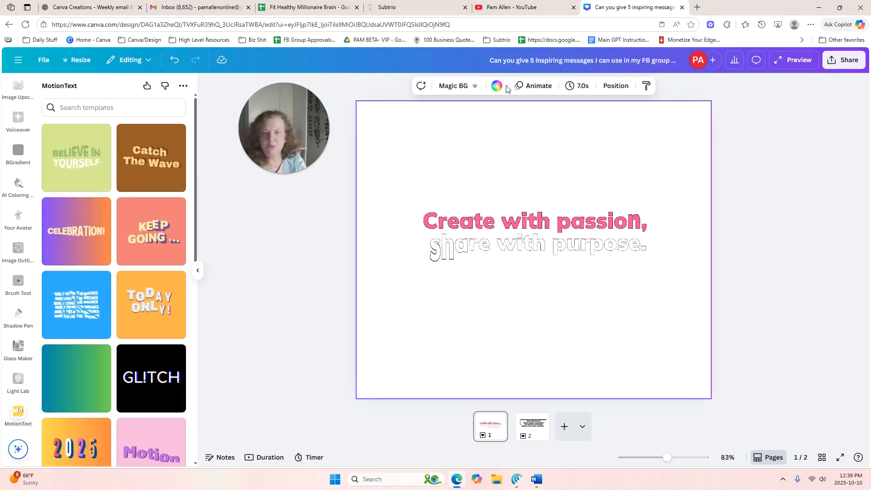
click(505, 87)
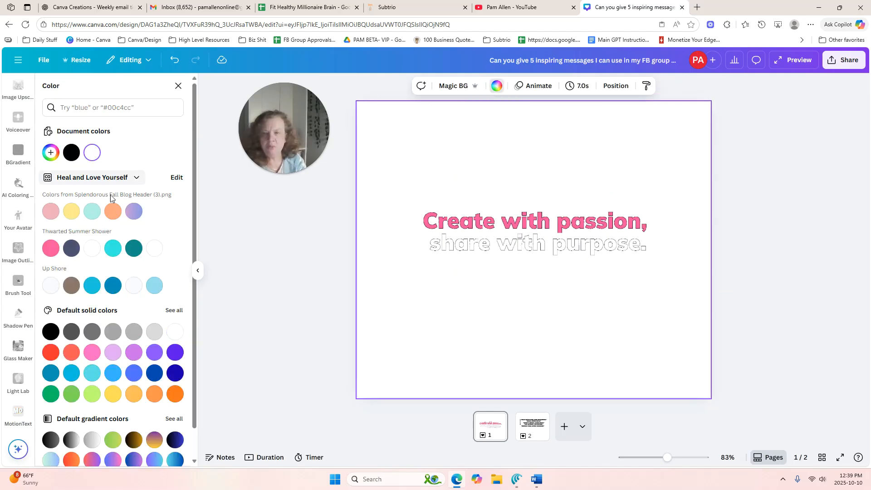
click(178, 86)
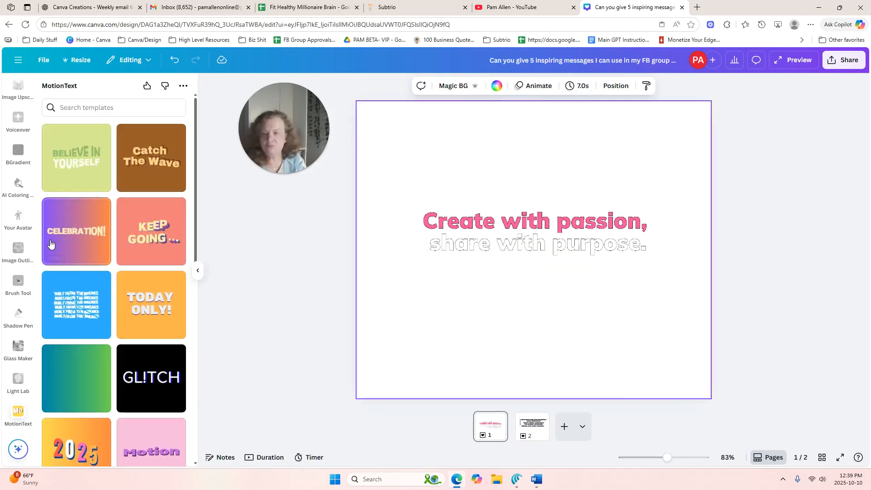
click(497, 85)
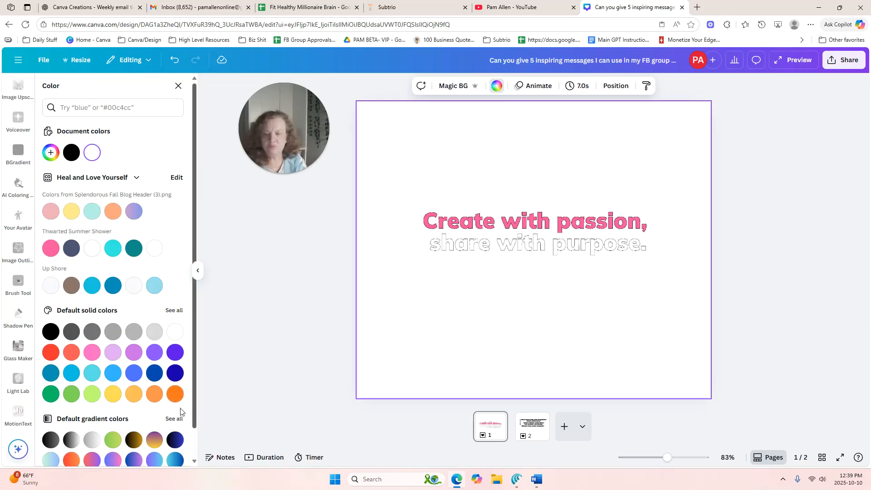
click(195, 461)
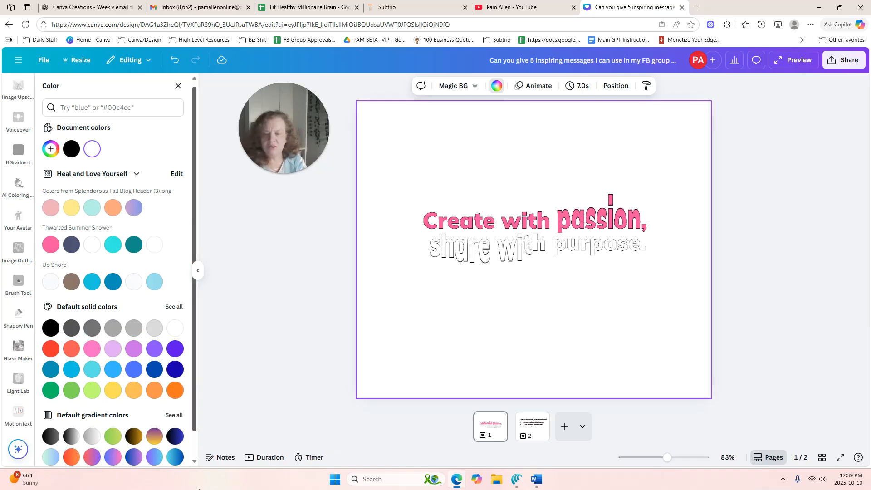
click(176, 458)
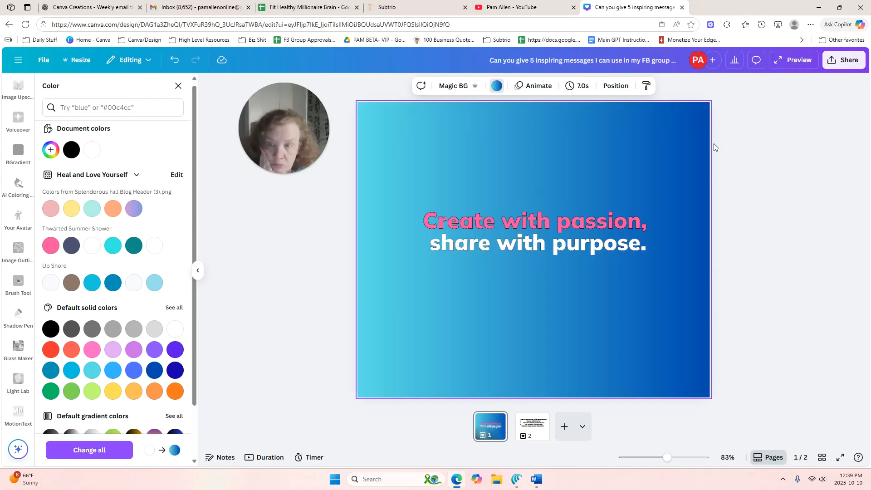
Enlarge the animated saying until its wording nearly spans the page width and reposition it over the gradient
click(616, 243)
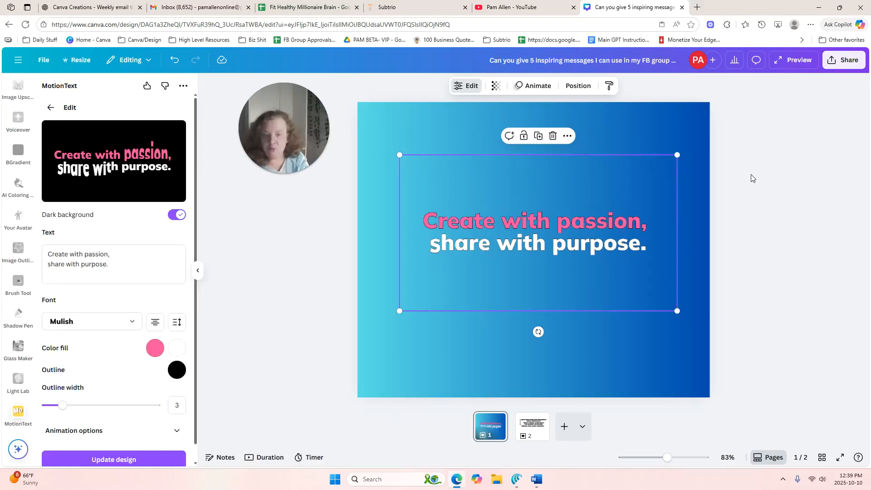
drag(677, 157, 772, 101)
drag(652, 200, 610, 235)
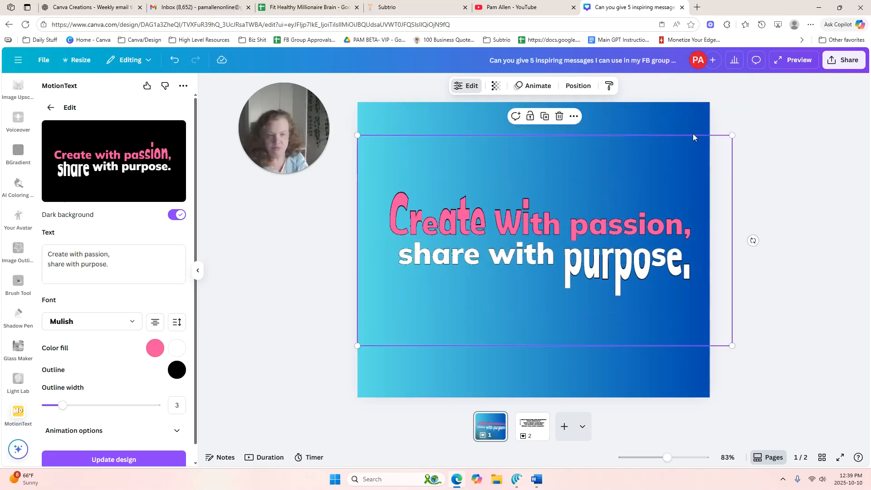
click(783, 108)
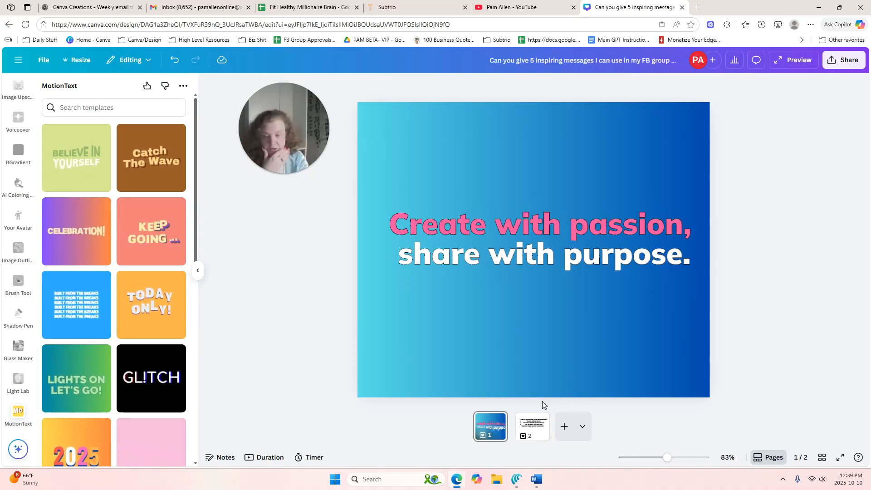
click(542, 431)
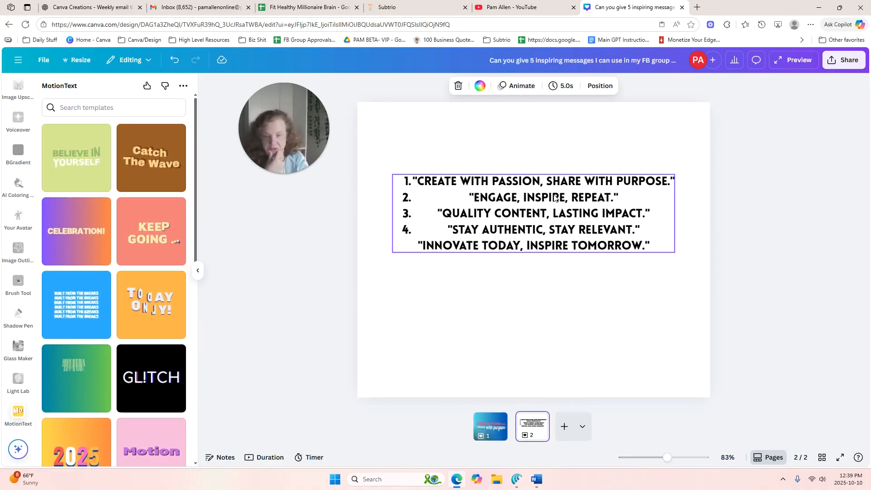
right_click(503, 425)
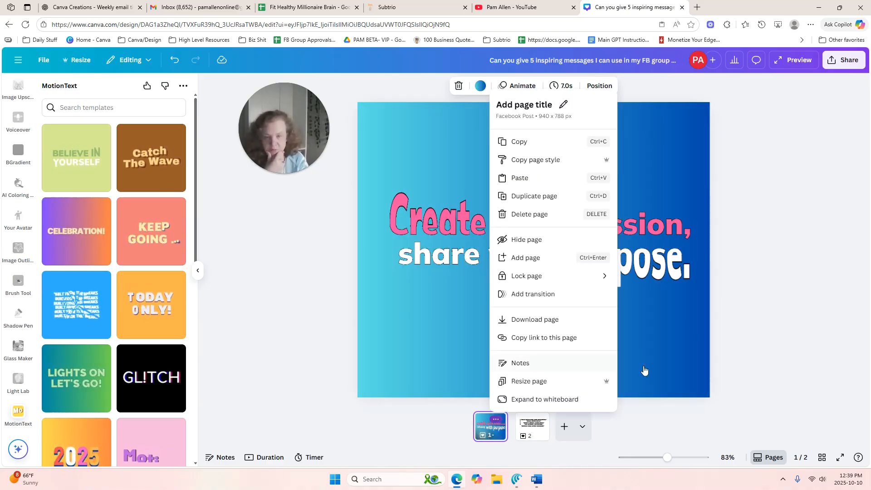
click(688, 328)
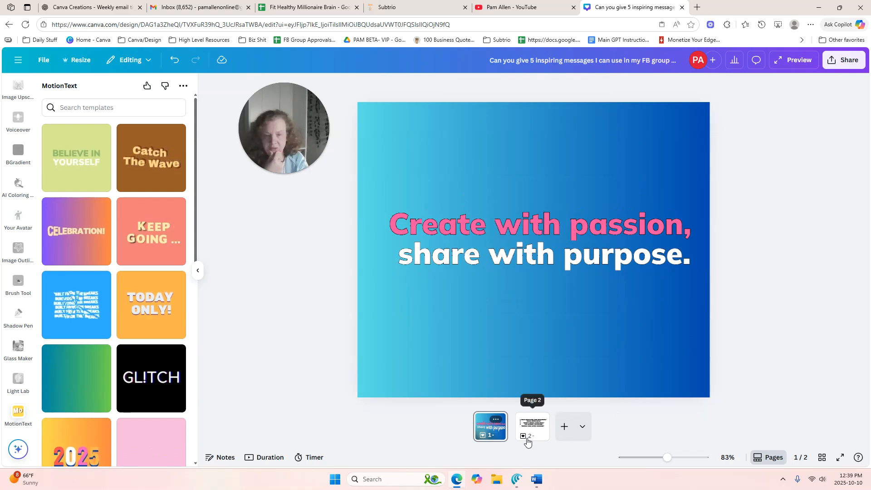
Add a blank page 3 to the design and open the "Catch The Wave" MotionText template for editing
click(564, 437)
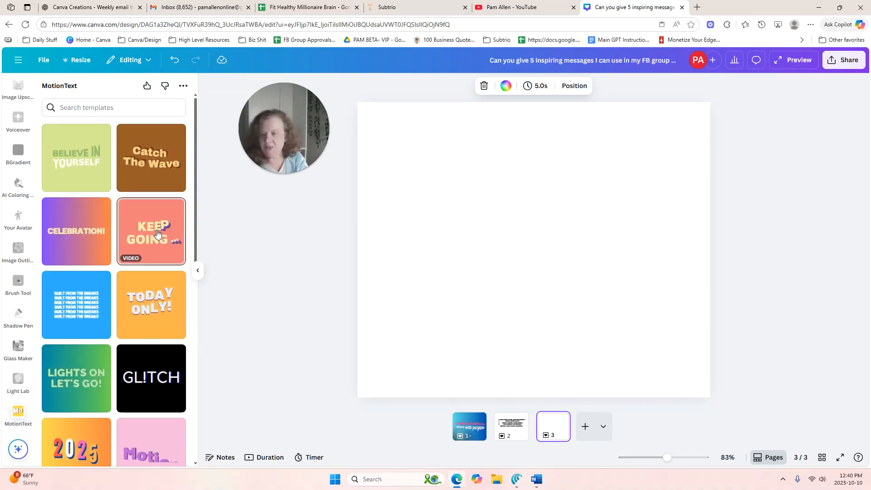
click(143, 171)
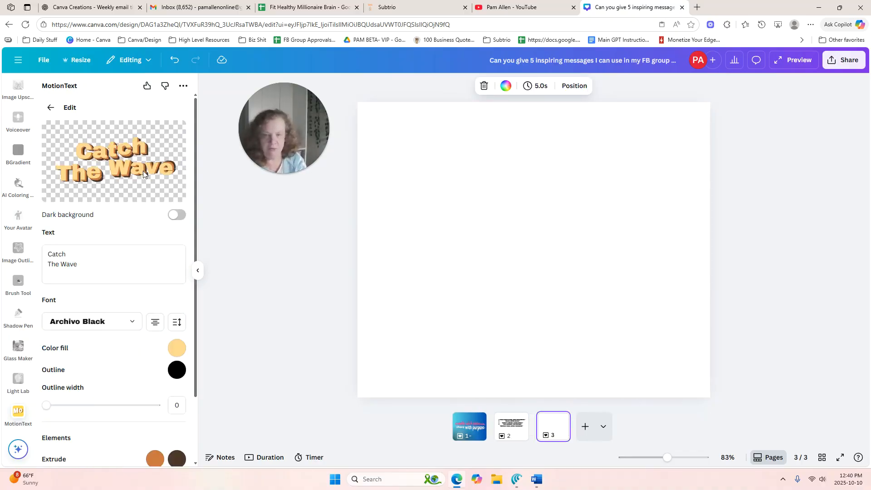
Copy the saying "Engage, inspire, repeat." from page 2's list and replace the MotionText template's text with it
click(512, 425)
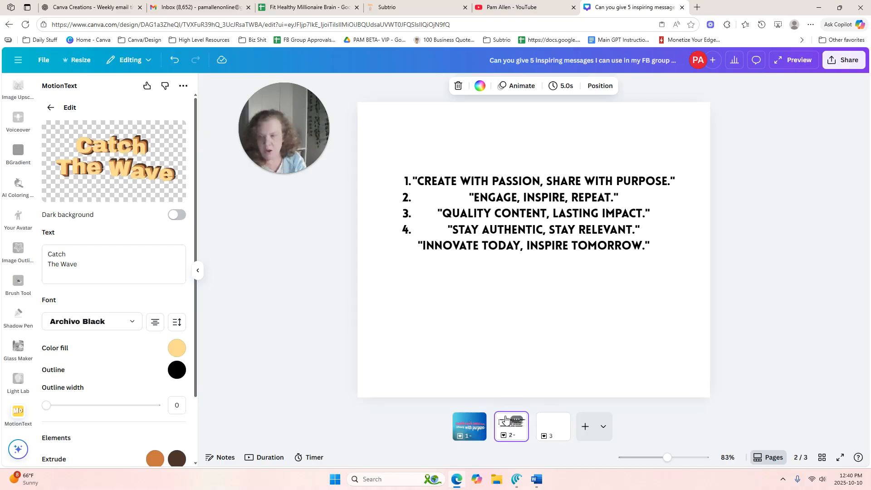
click(460, 196)
click(475, 197)
click(475, 198)
drag(475, 198, 616, 197)
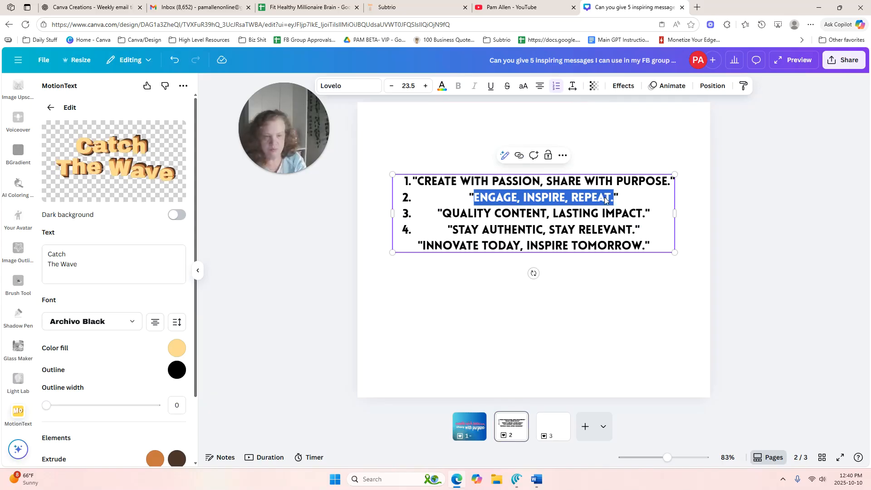
right_click(605, 197)
click(633, 251)
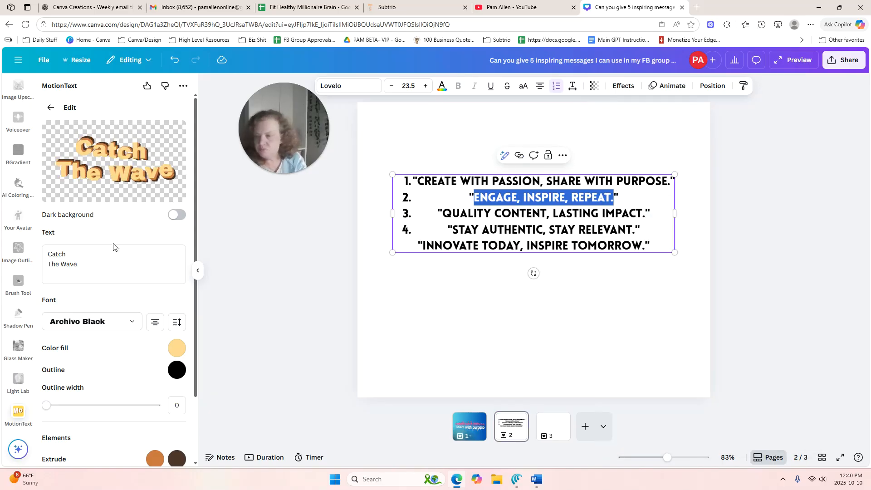
click(94, 263)
key(ctrl+a)
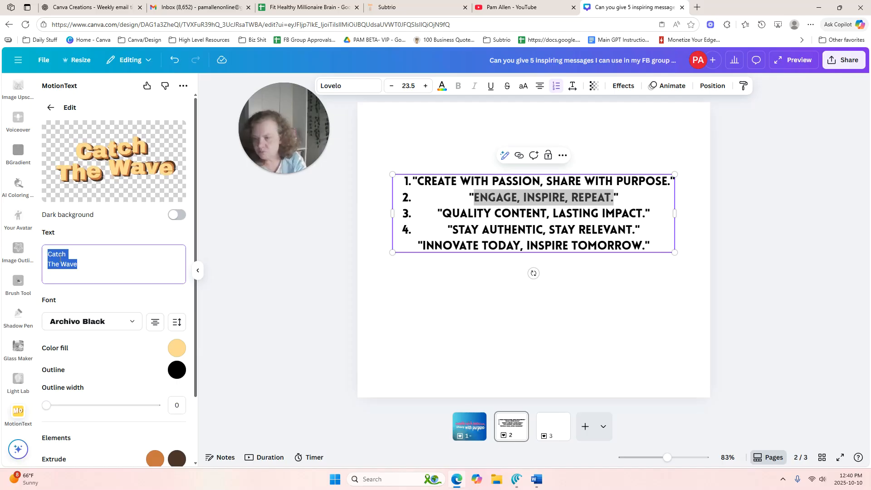
key(ctrl+v)
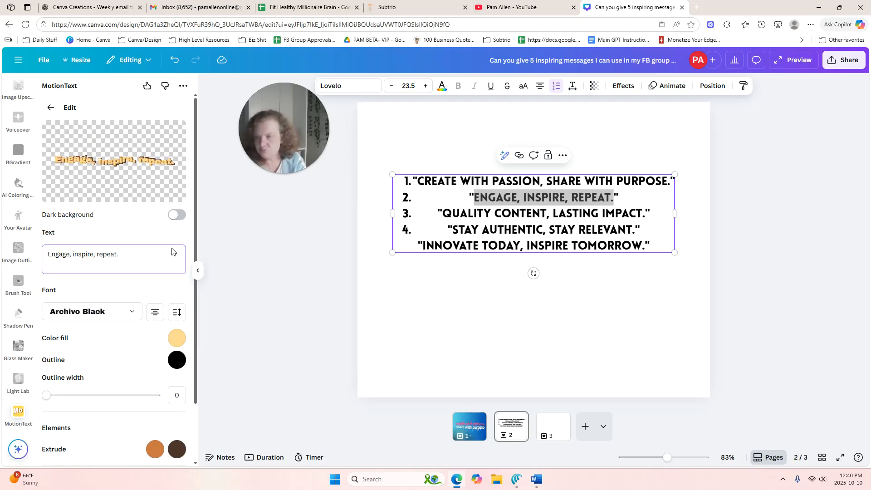
Set the MotionText color fill to turquoise and the first extrude color to pink #f652a0 from the Thwarted Summer Shower palette
click(177, 338)
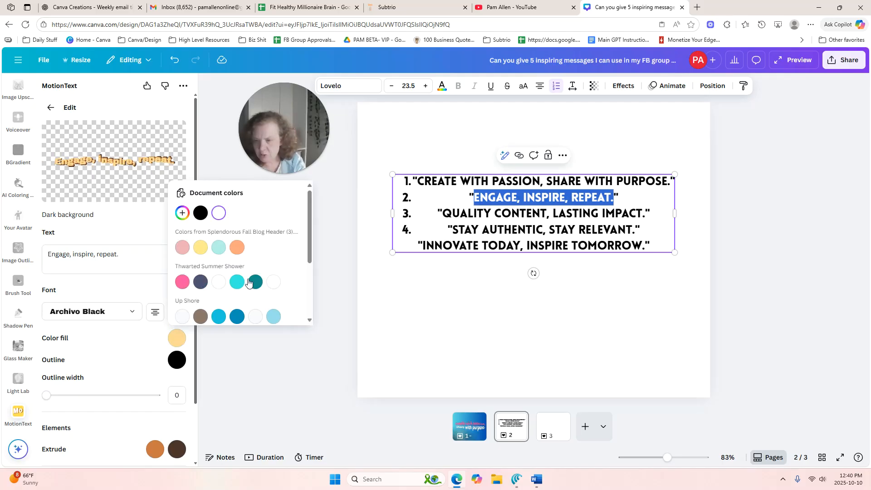
click(195, 390)
click(156, 450)
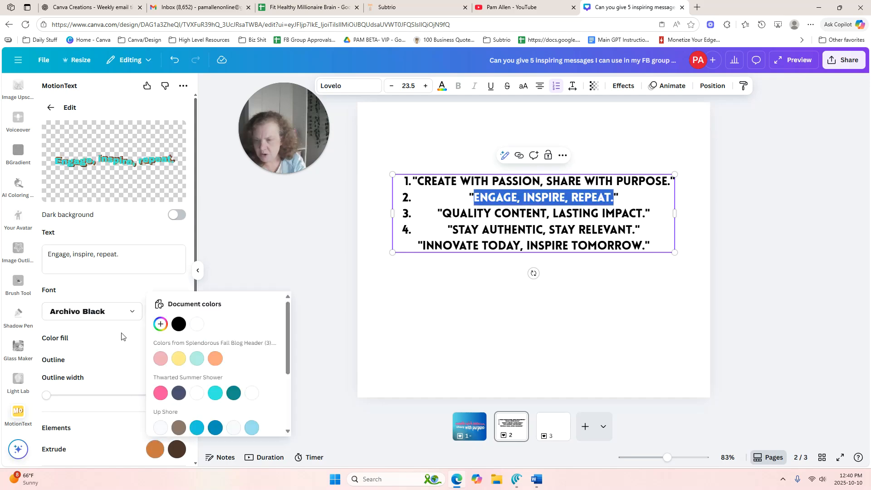
click(177, 359)
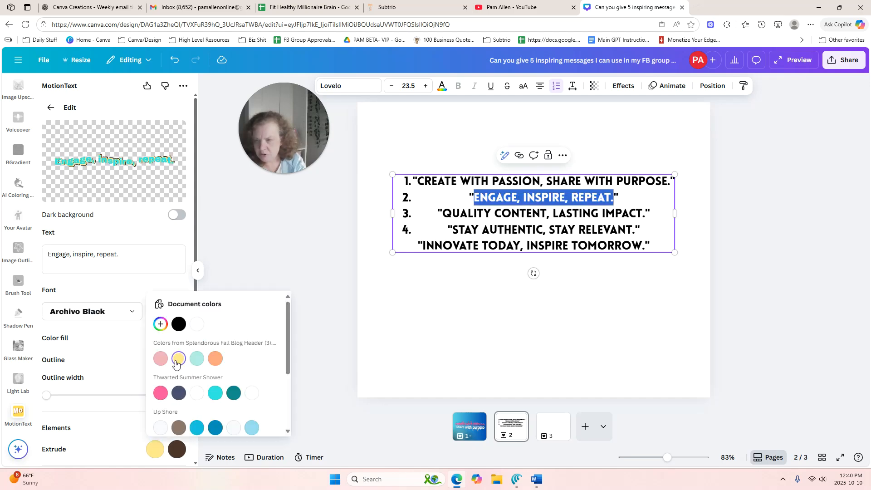
click(164, 397)
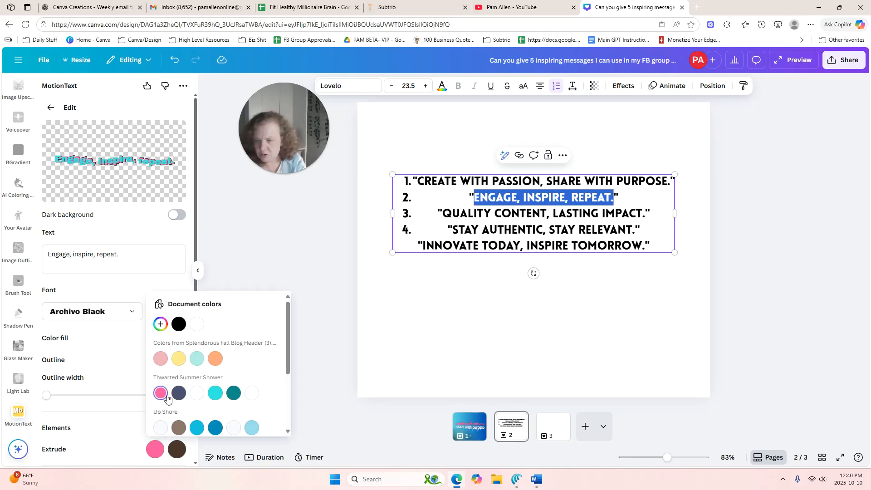
click(146, 236)
Add the animated saying to page 3 and enlarge it until its frame nearly spans the page width
scroll(202, 395, down, 2)
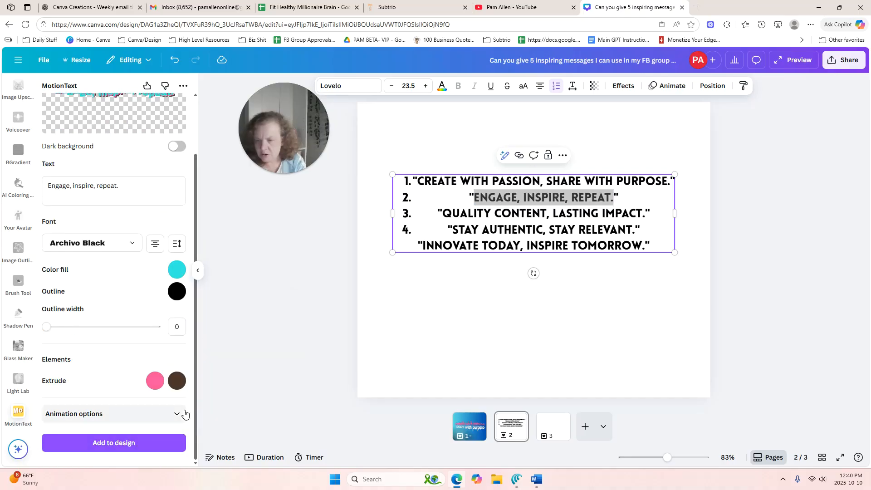
click(114, 444)
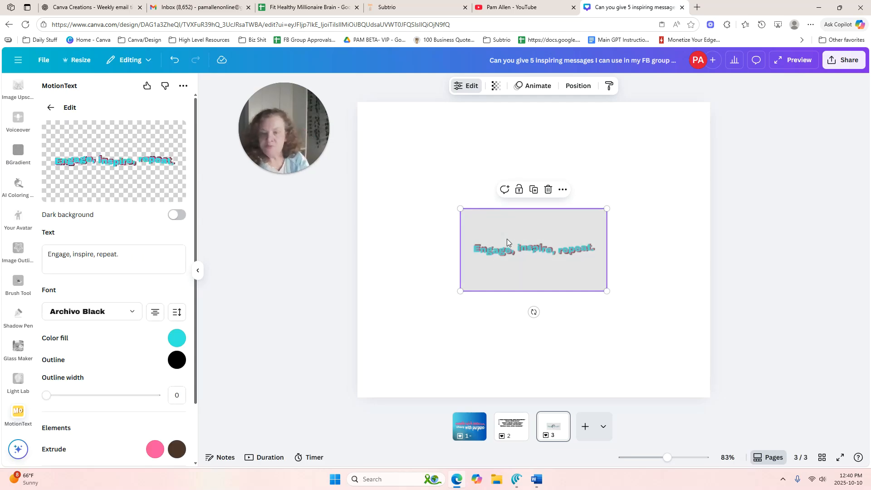
drag(611, 210, 633, 169)
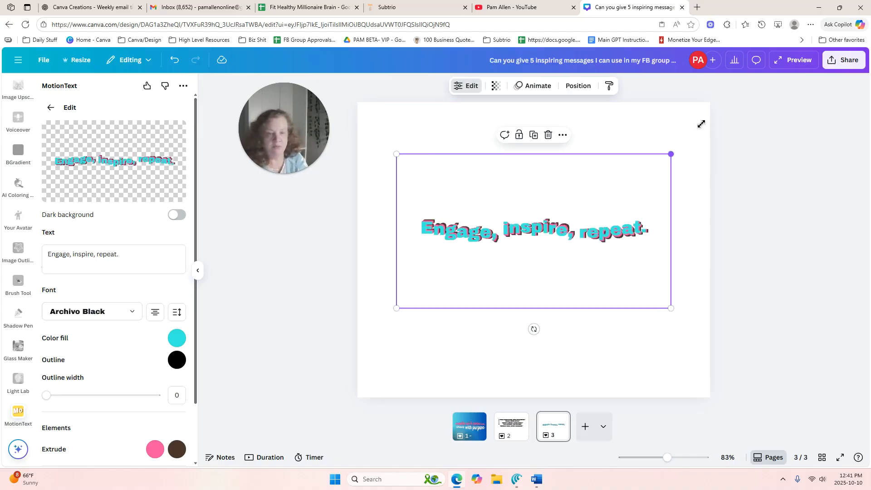
drag(701, 123, 725, 106)
drag(674, 187, 664, 201)
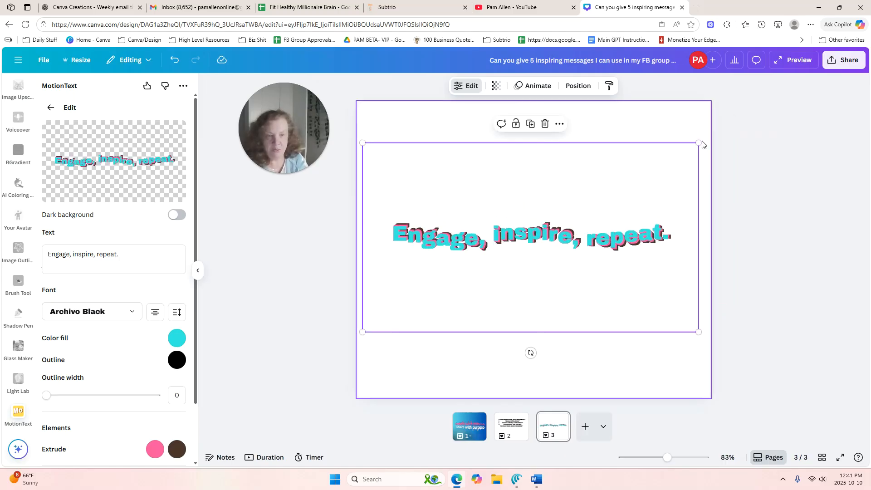
drag(698, 142, 708, 133)
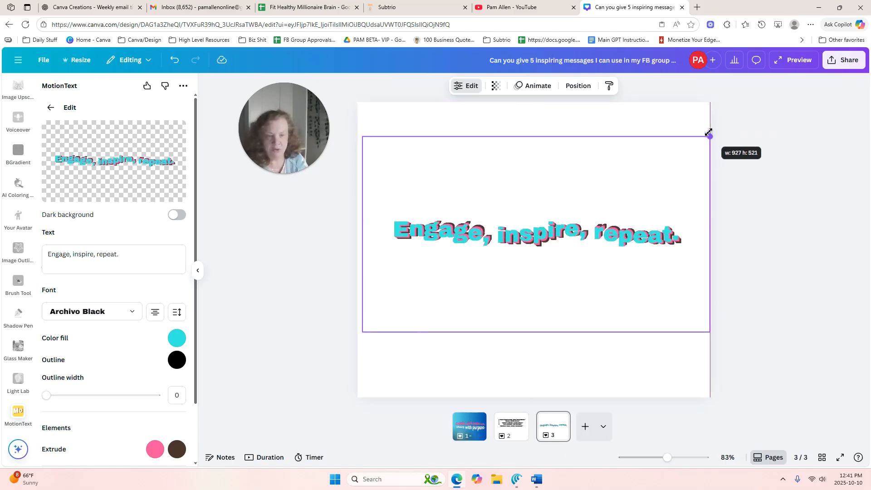
Try the lavender-to-blue gradient and light gray on page 3's background, and settle on light lavender #e2a9f1
click(462, 115)
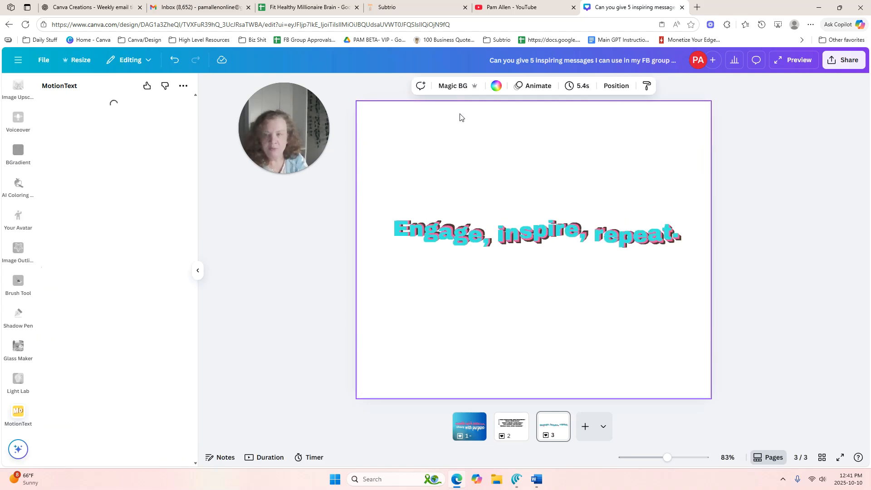
click(497, 86)
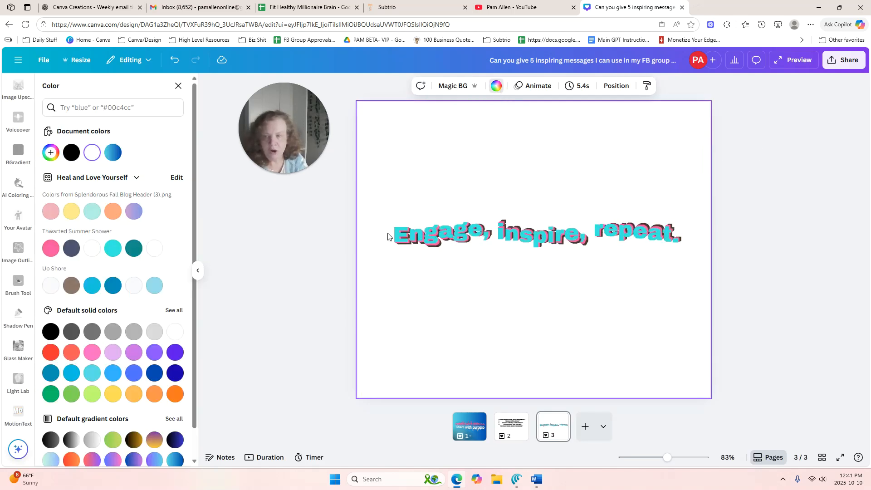
click(132, 212)
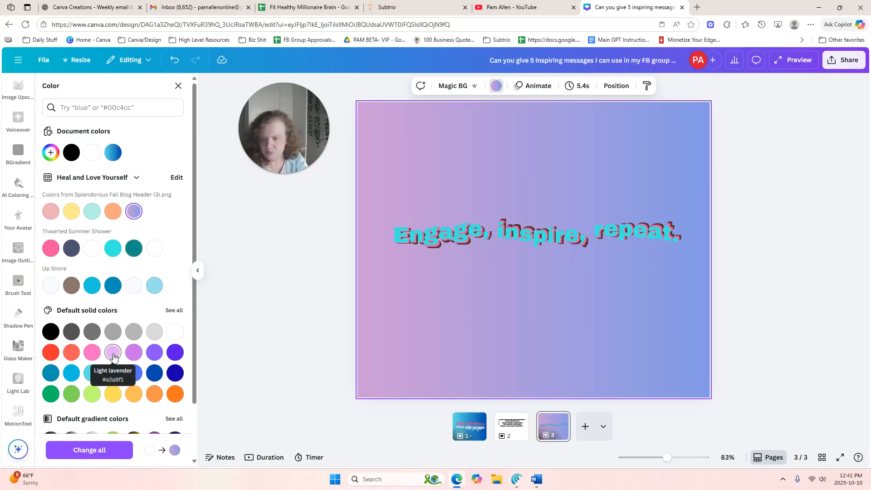
click(154, 332)
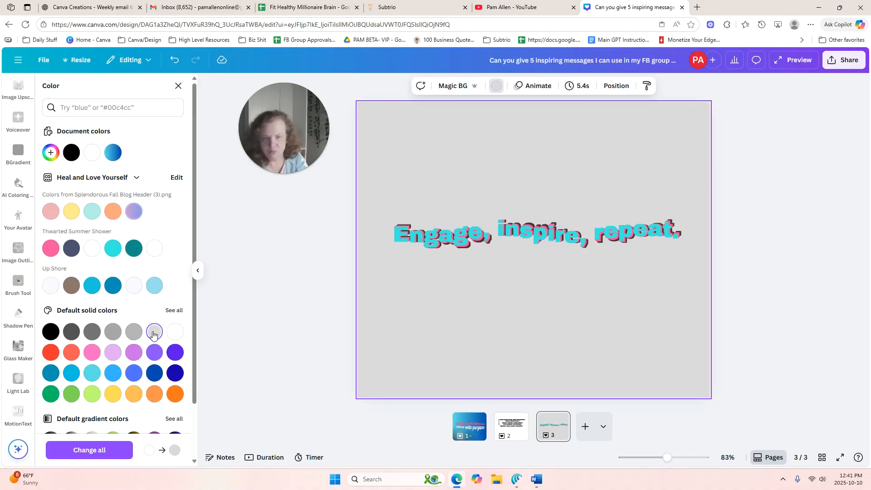
click(112, 354)
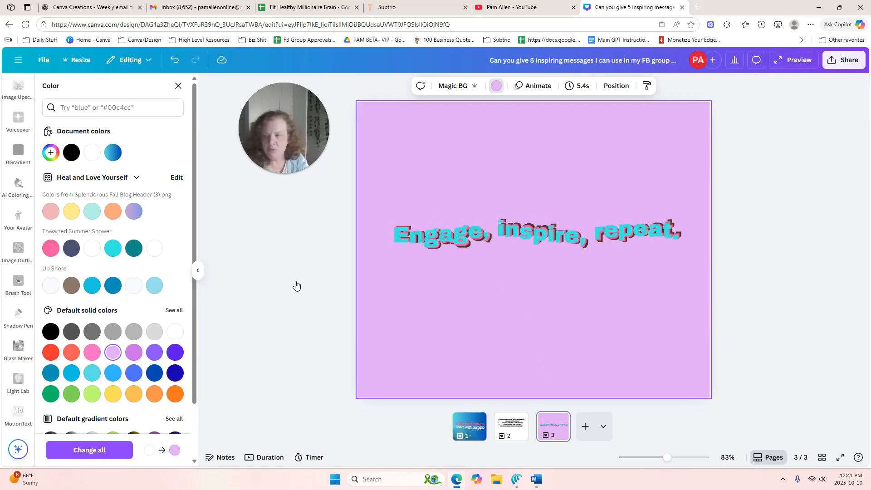
Break the page 3 saying into three lines, "Engage," / "inspire," / "repeat.", and update the animation in the design
click(552, 235)
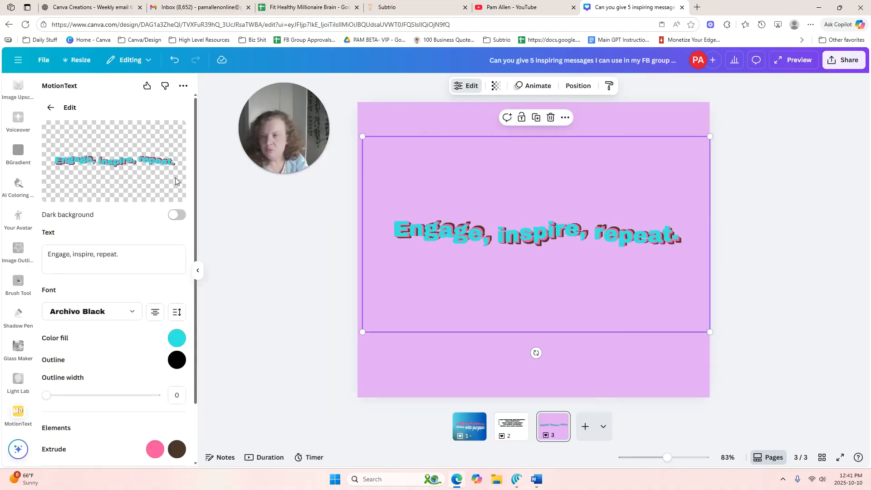
click(73, 254)
key(Return)
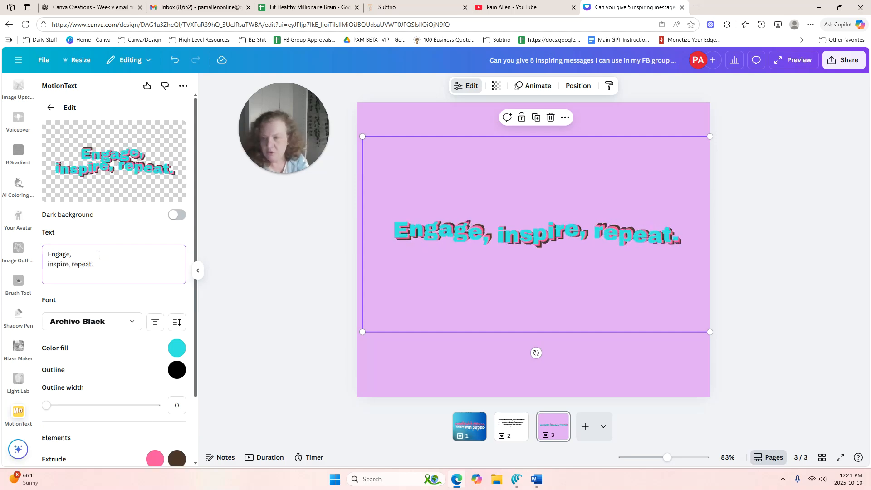
click(72, 264)
key(Return)
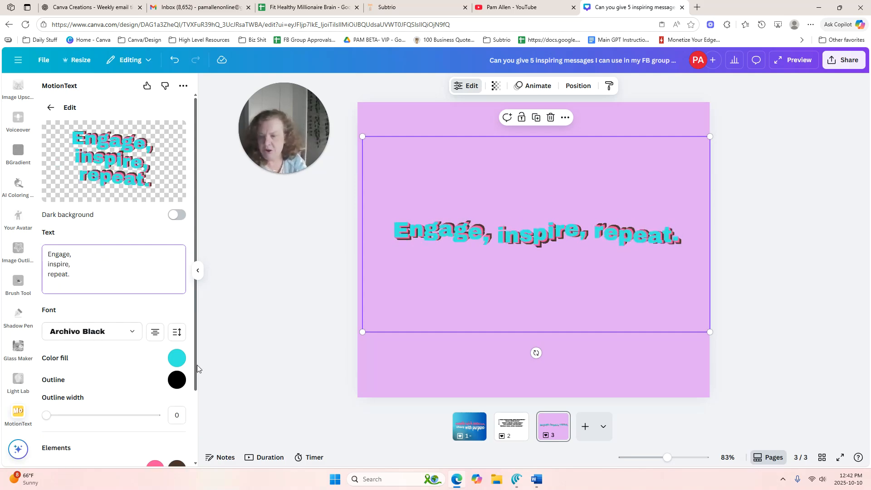
drag(195, 364, 193, 481)
click(168, 444)
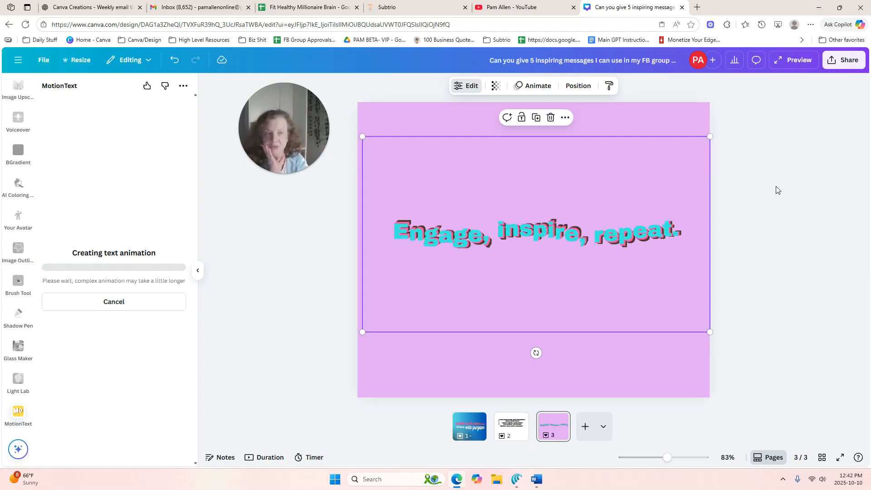
Rename the design to "Motion Text Sayings"
click(535, 60)
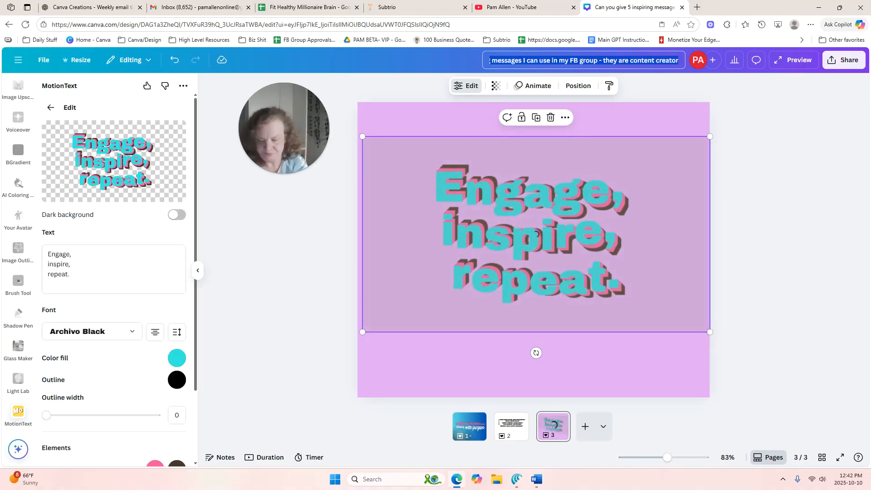
text(Mot)
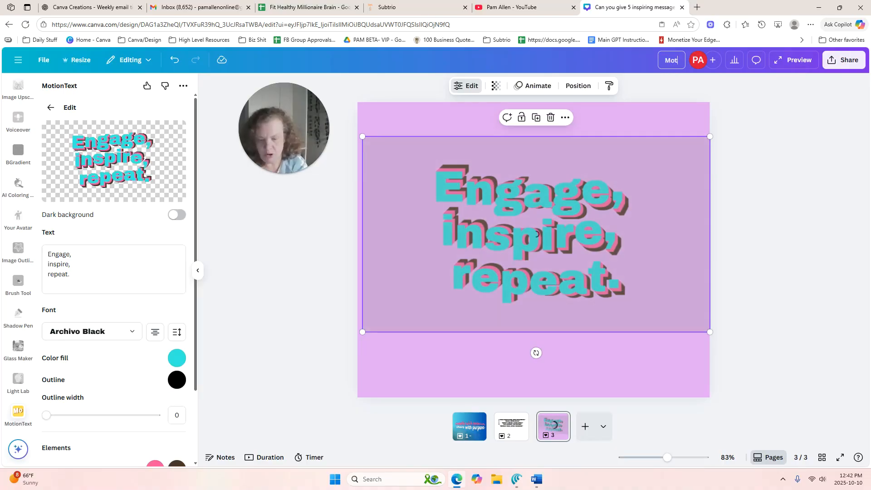
text(ion Text Sayings)
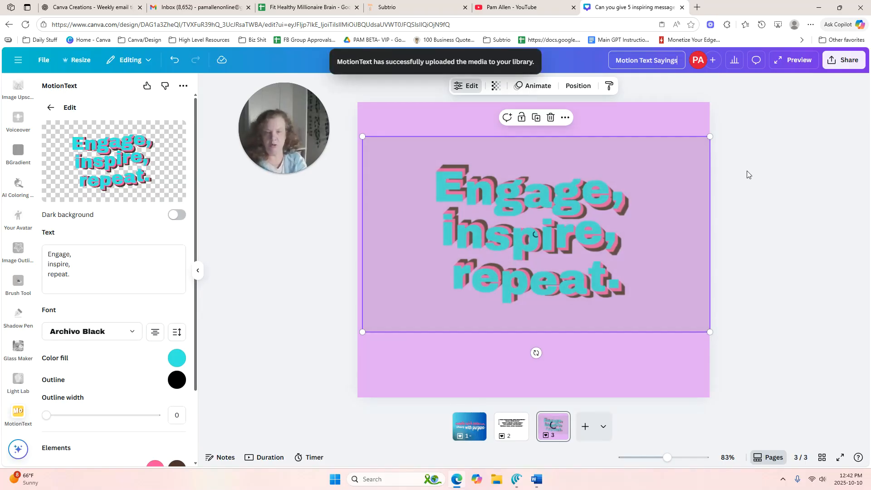
key(Return)
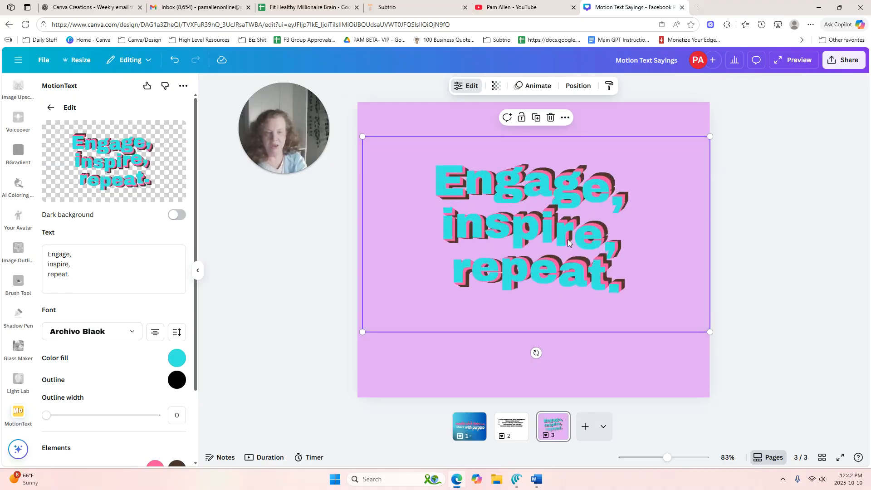
Reposition the three-line animated saying so it sits around the vertical middle of page 3
drag(568, 243, 569, 219)
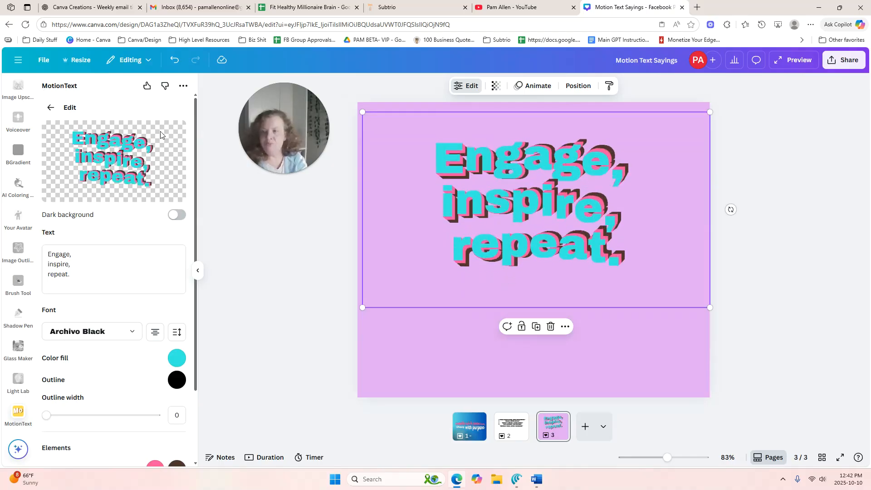
click(241, 241)
drag(520, 202, 522, 243)
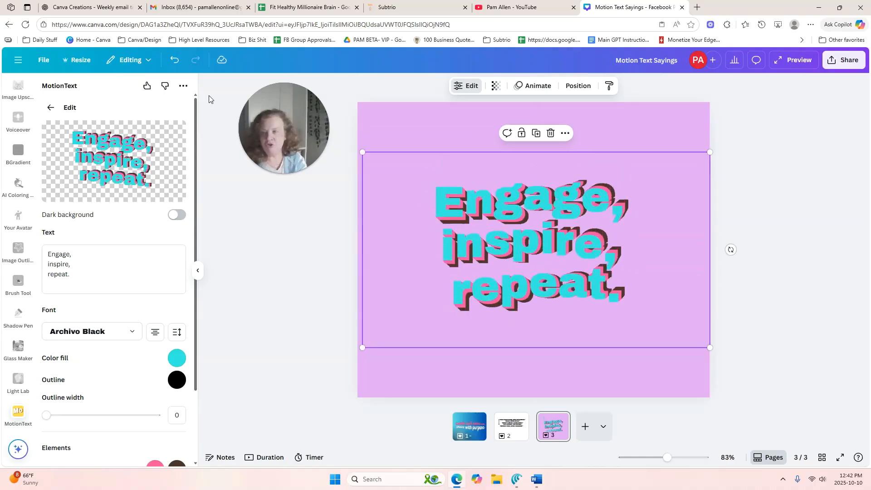
Create a copy of all pages resized to Instagram Reel, 1080 × 1920 px, and open the resized copy
click(86, 64)
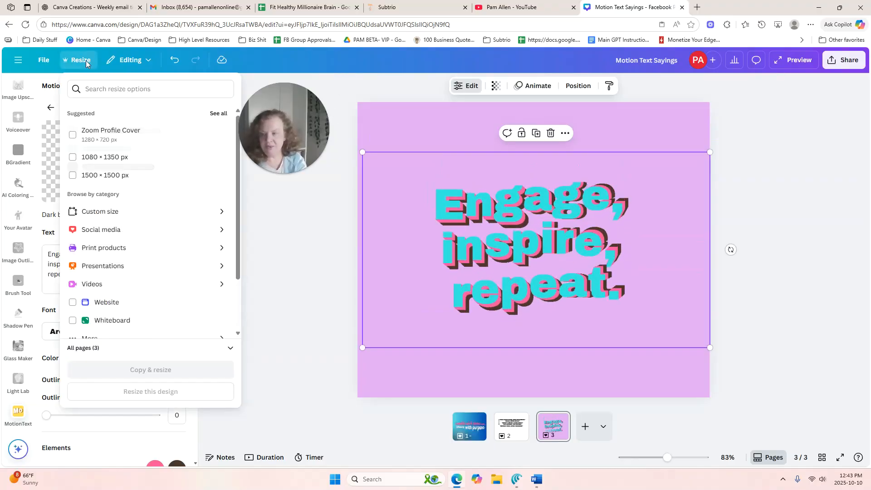
click(127, 232)
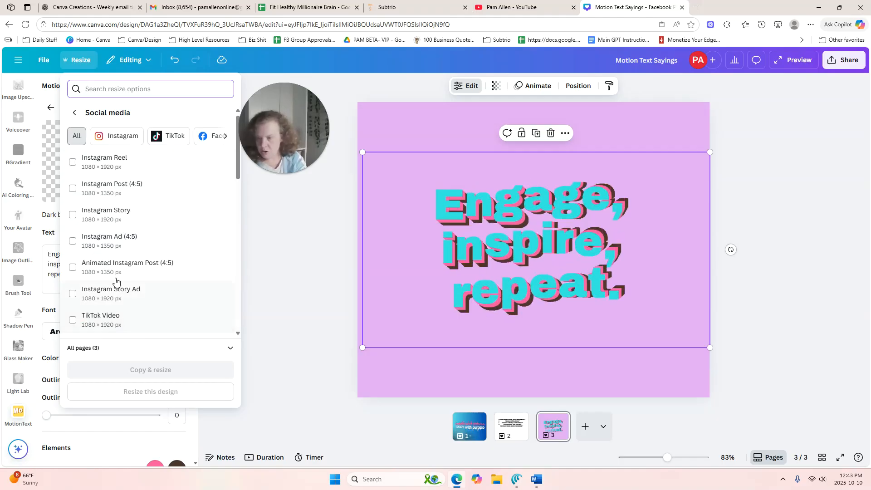
click(107, 160)
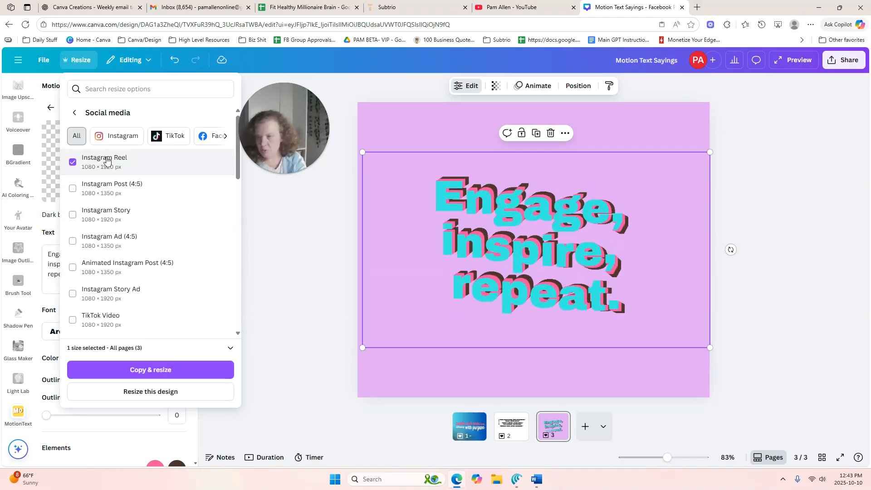
click(168, 370)
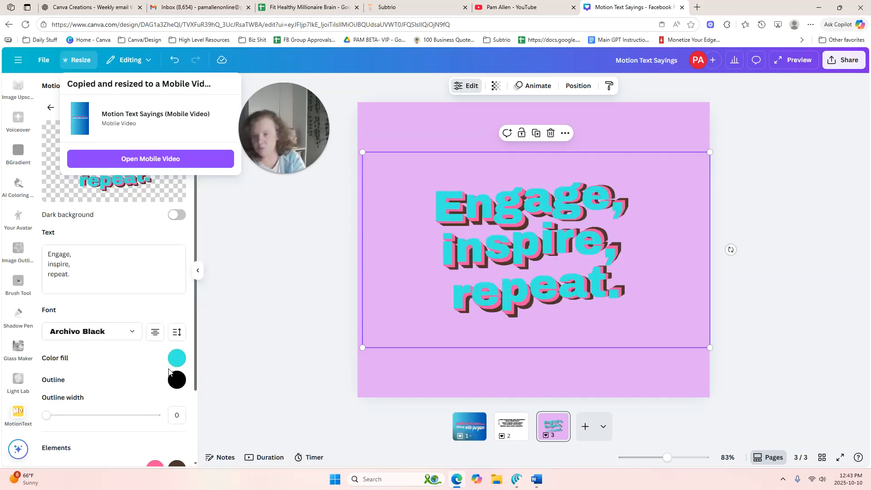
click(178, 160)
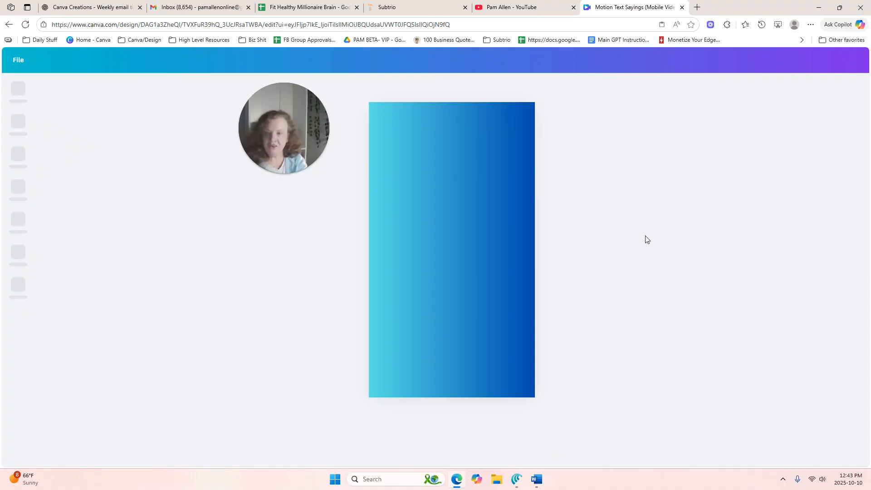
Move the "Create with passion, share with purpose." saying to the upper part of page 1 and center it horizontally
click(447, 226)
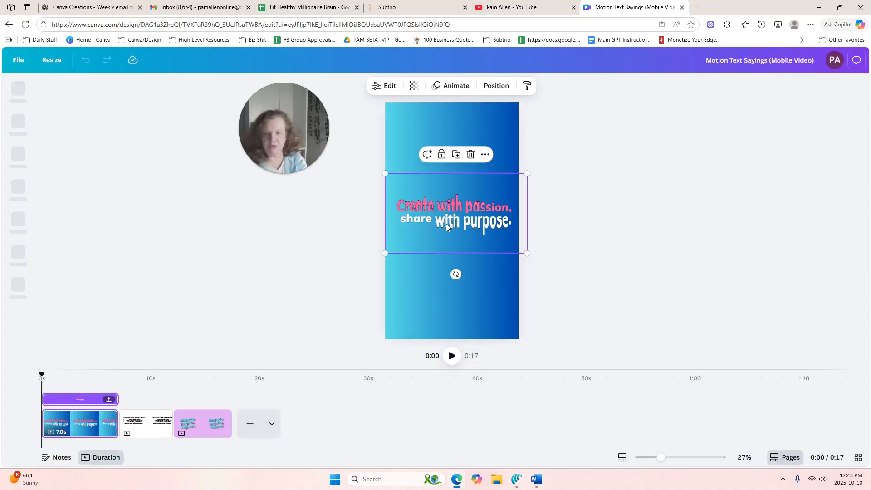
drag(447, 226, 448, 165)
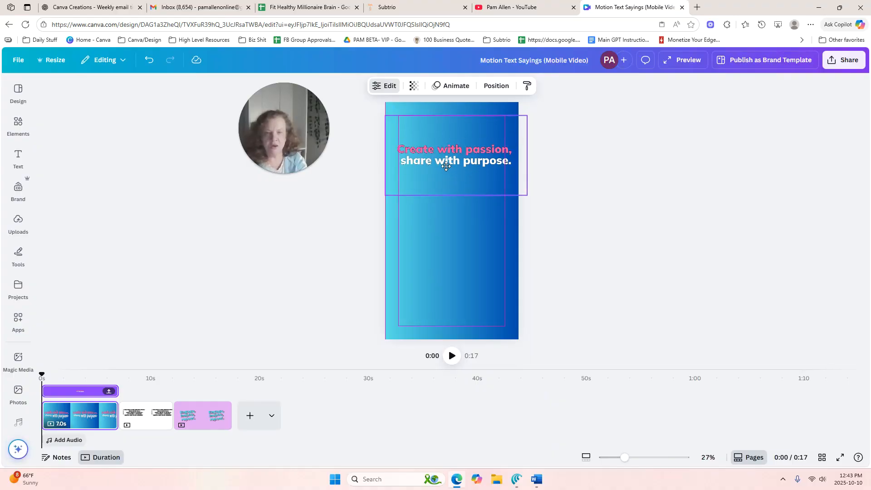
drag(444, 167, 442, 169)
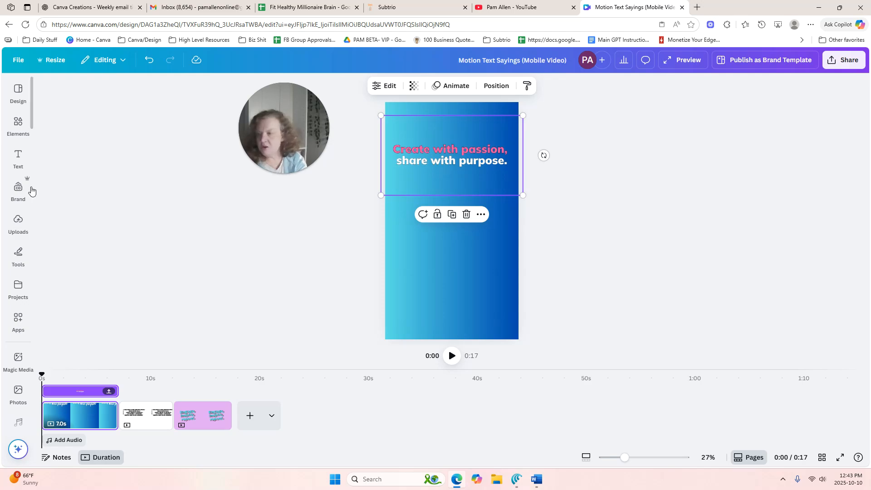
Try the uploaded gray robot with sunset circle below the page 1 saying with its background removed, and delete it
click(25, 228)
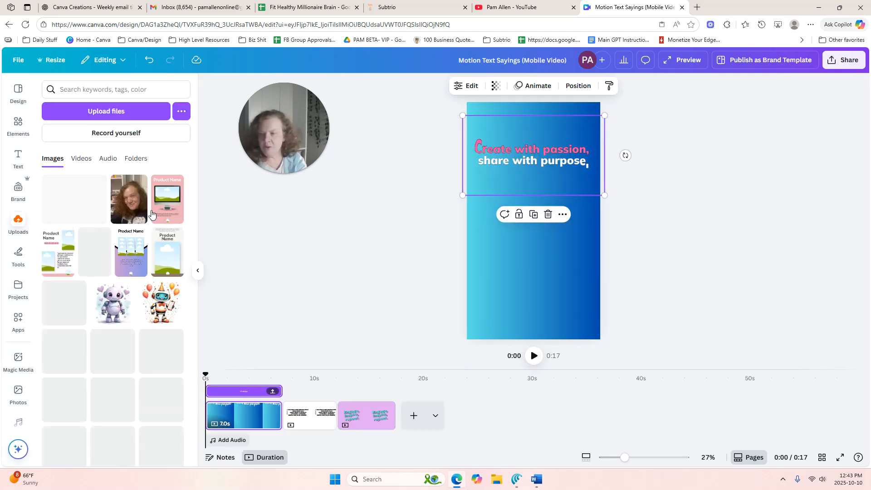
drag(195, 186, 196, 267)
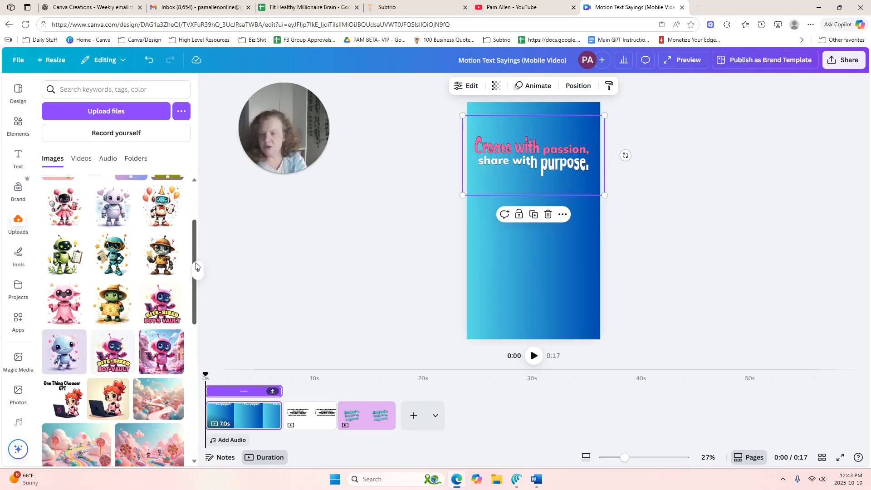
scroll(154, 391, down, 1)
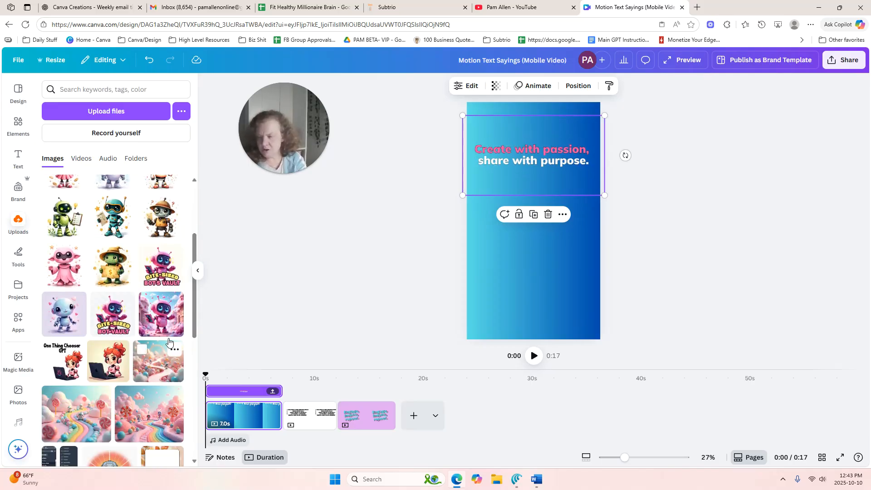
drag(195, 303, 196, 390)
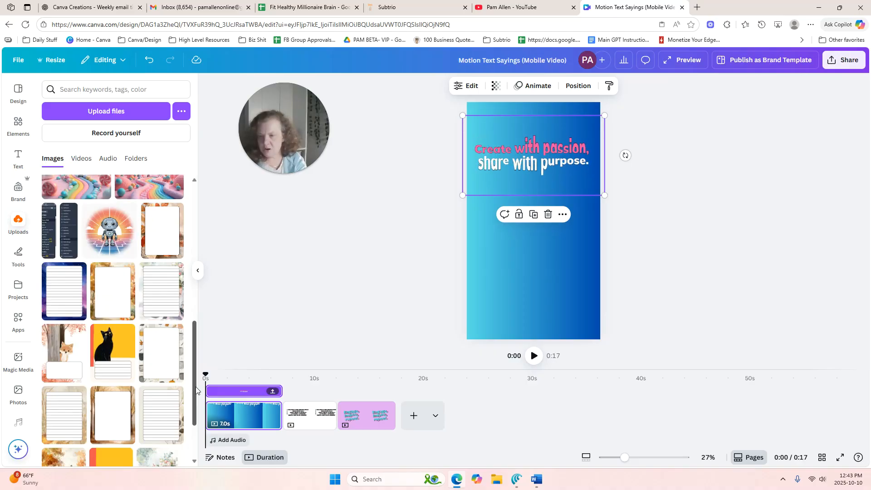
click(108, 222)
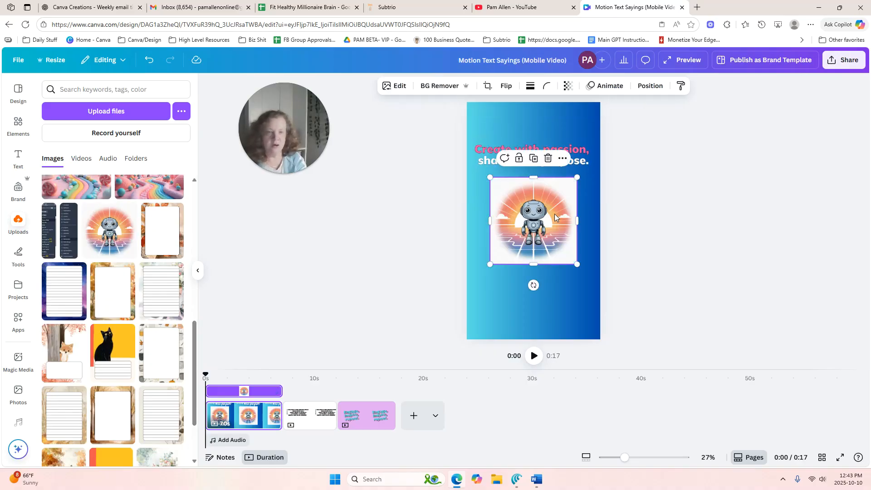
drag(555, 247, 559, 291)
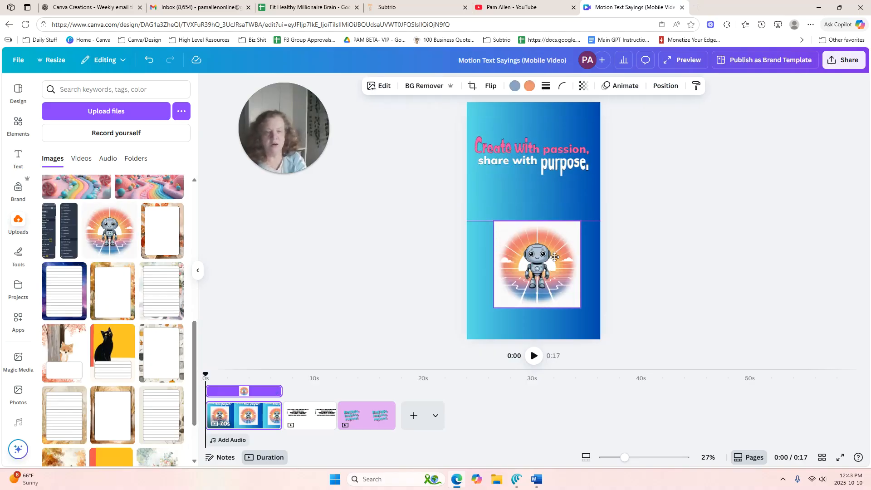
click(429, 88)
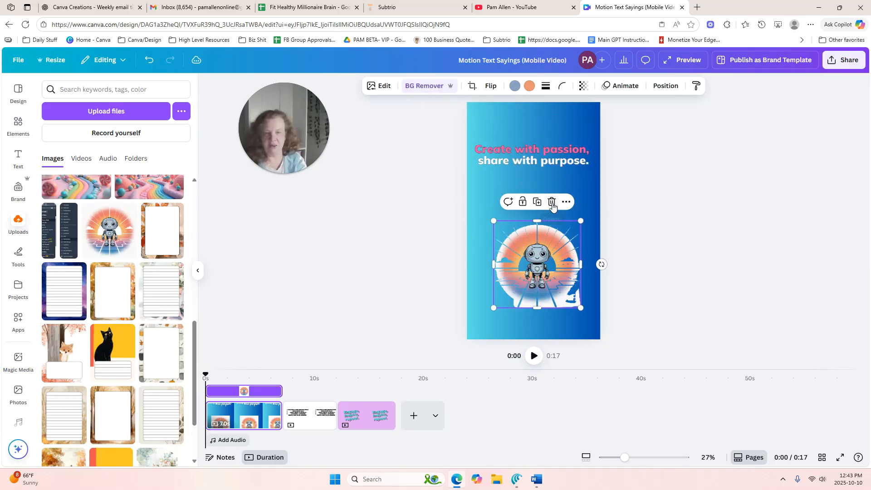
key(Delete)
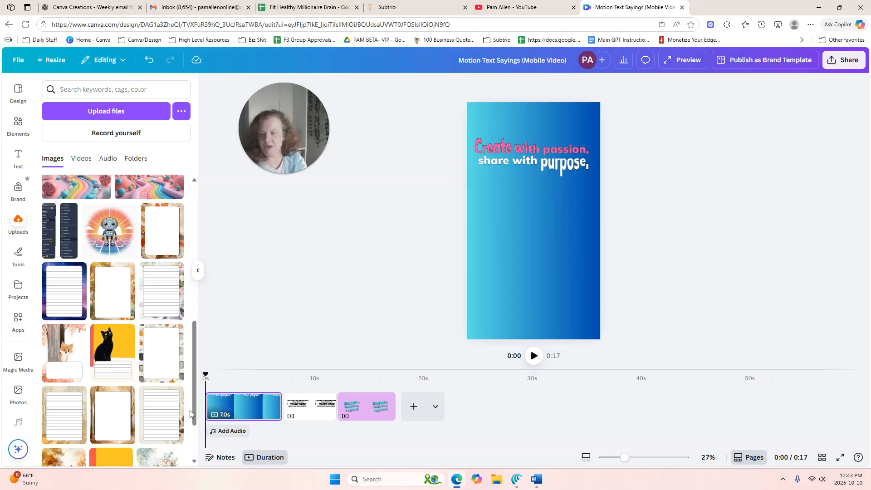
Add the uploaded party-hat robot with balloons to page 1 below the saying and remove its background
drag(193, 337, 197, 252)
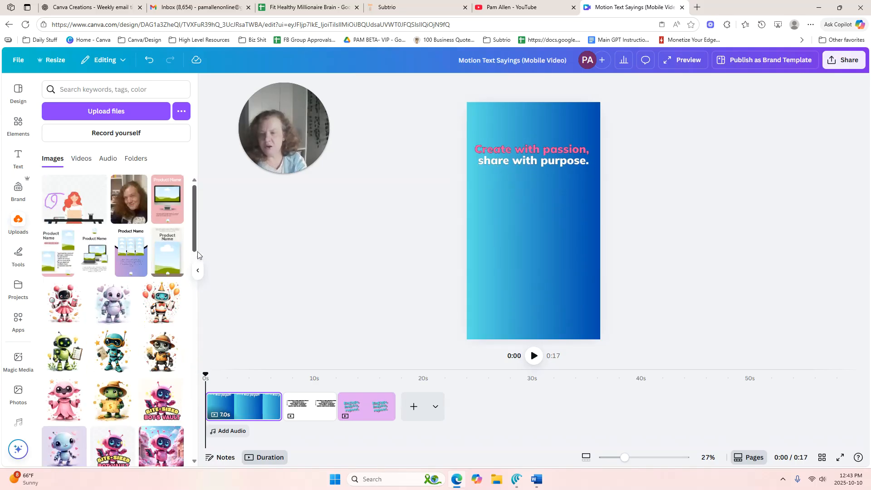
click(165, 306)
drag(541, 252, 541, 278)
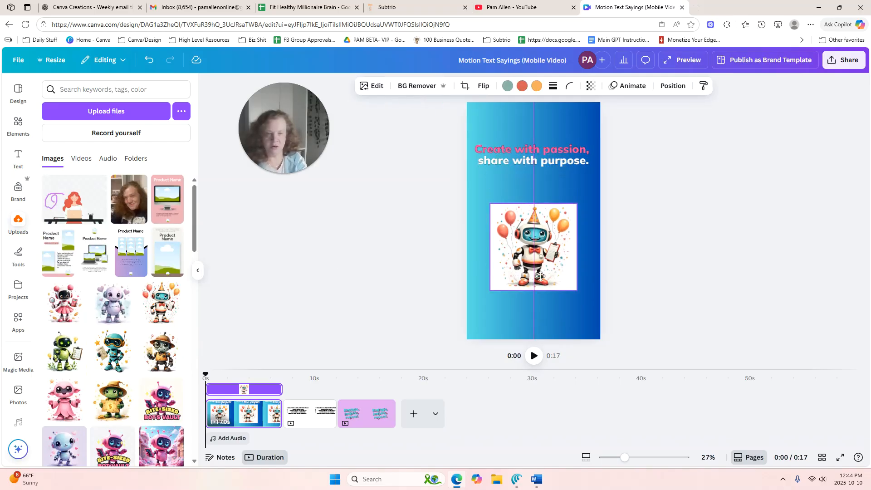
click(437, 88)
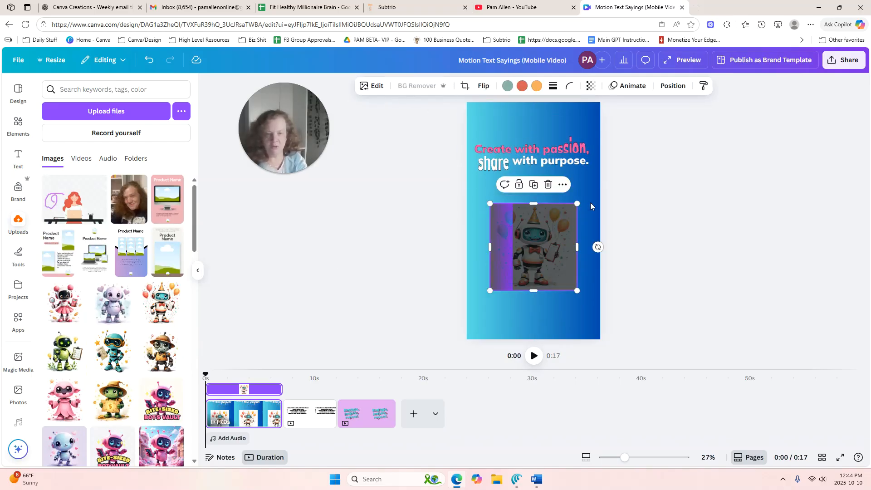
Enlarge the party robot to nearly the page's width and center it below the saying on page 1
drag(576, 205, 625, 122)
drag(587, 221, 557, 263)
drag(615, 180, 584, 210)
drag(472, 300, 492, 279)
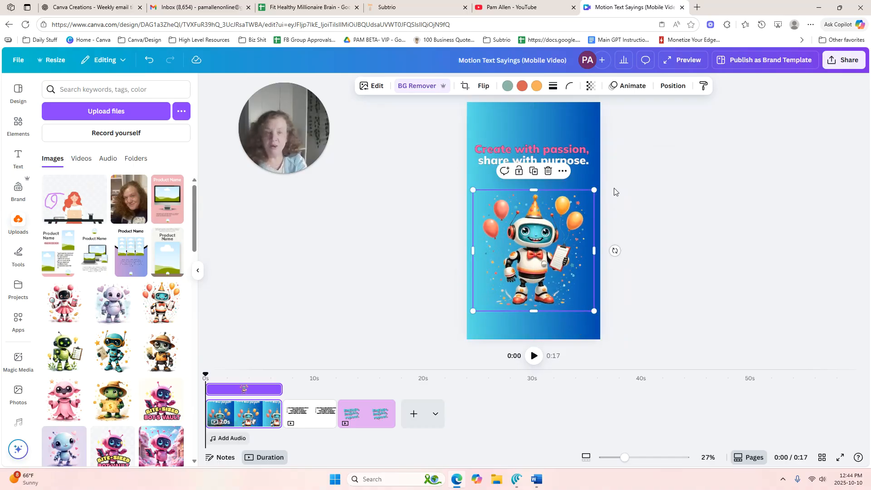
Try the Shake Zoom, Whip Slide, Old TV and Chroma Wave photo animations on the party robot
click(631, 85)
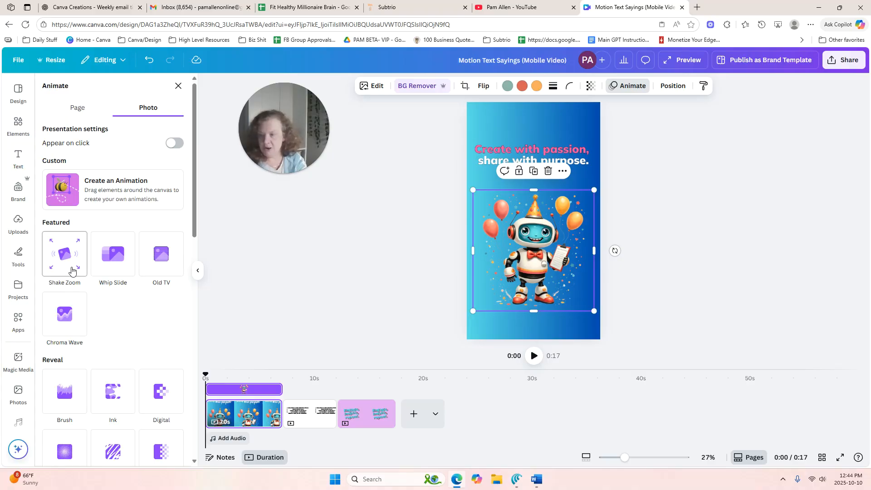
click(69, 258)
click(114, 252)
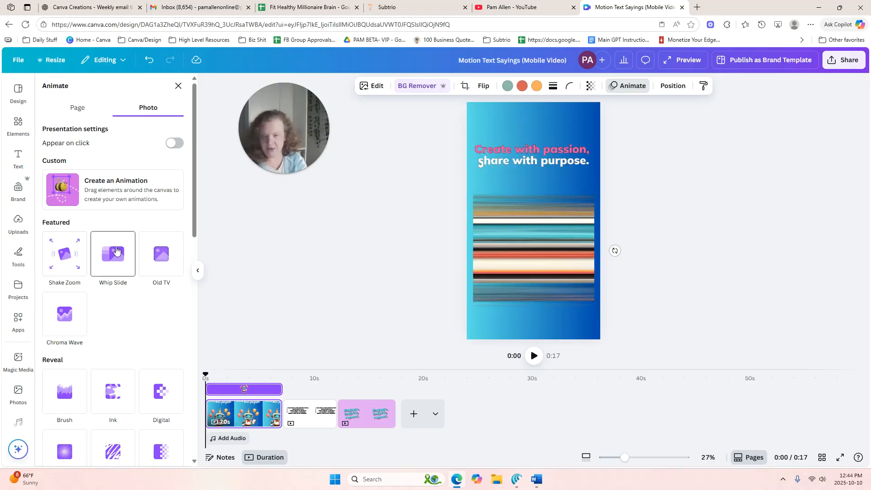
click(167, 254)
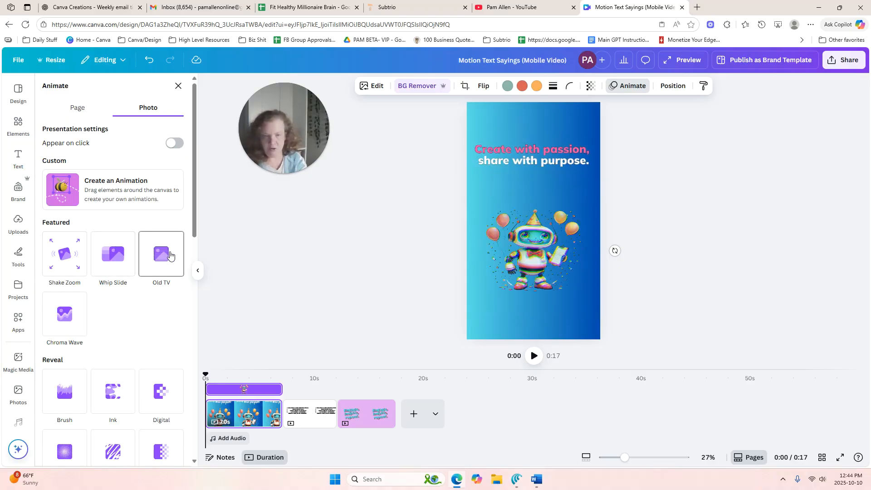
click(58, 325)
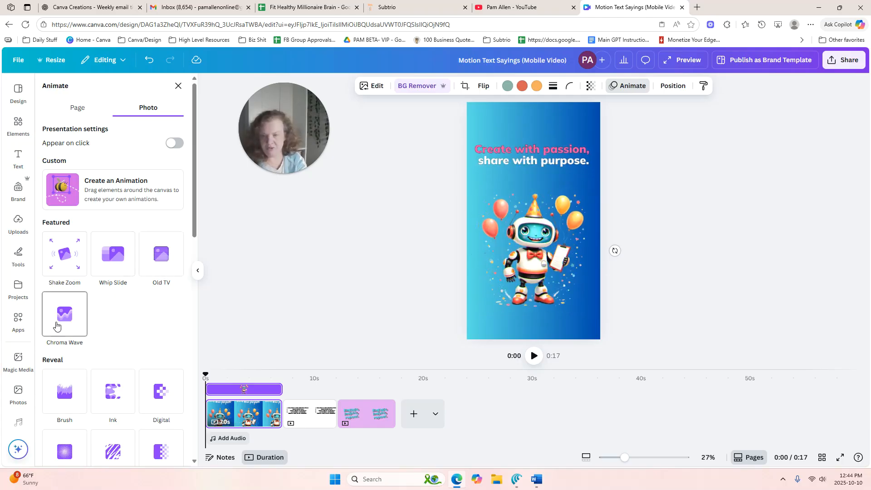
Try the Brush, Ink and Digital reveal animations on the party robot
drag(194, 180, 198, 272)
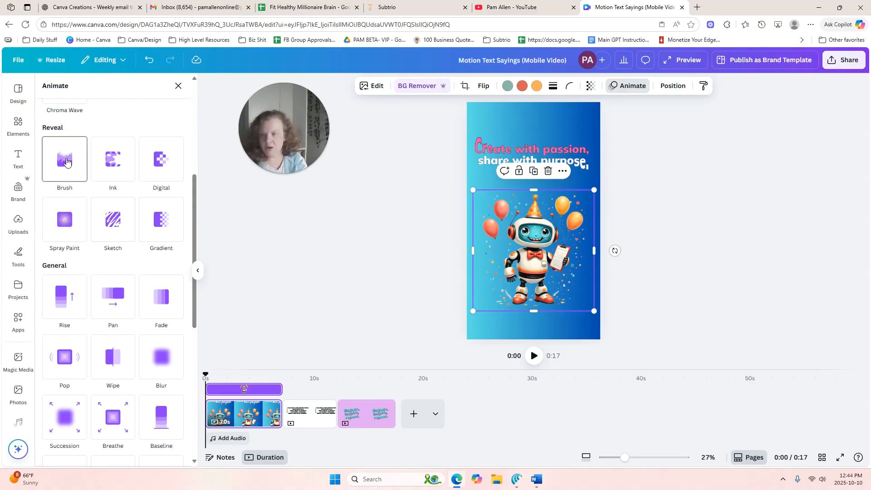
click(72, 163)
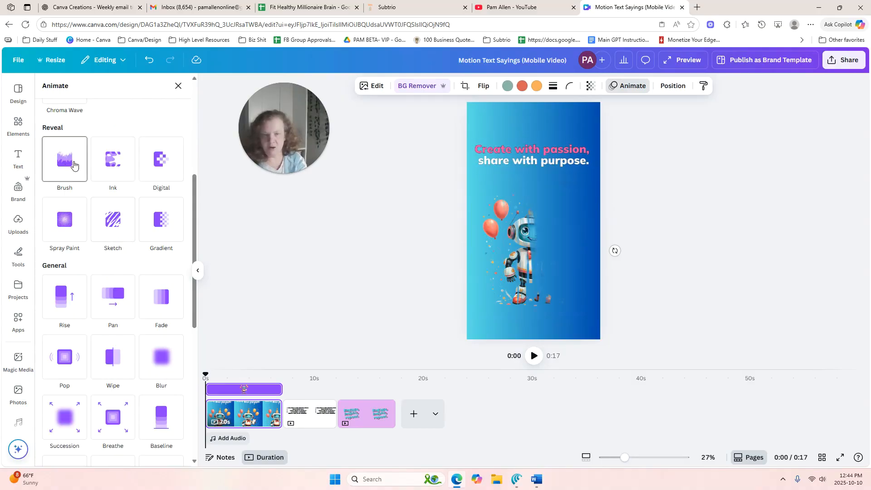
click(102, 174)
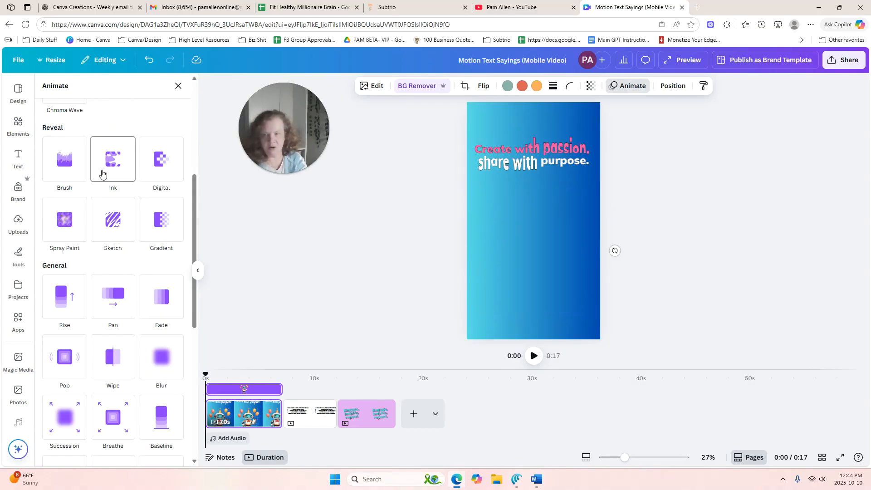
click(170, 159)
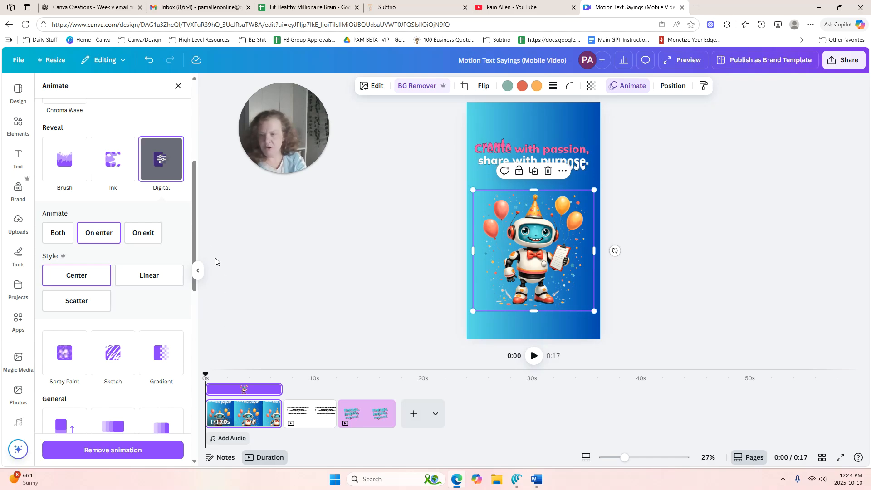
Apply the Sketch reveal animation in Fill style to the party robot on both enter and exit
click(113, 353)
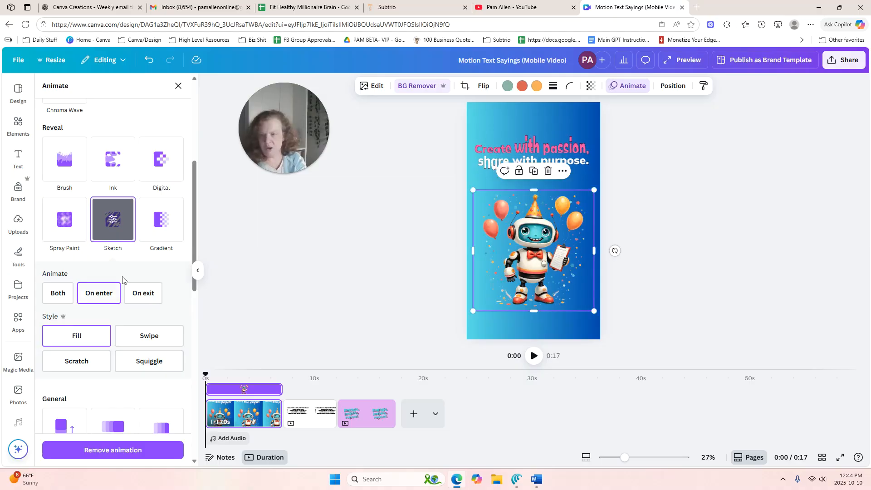
click(58, 293)
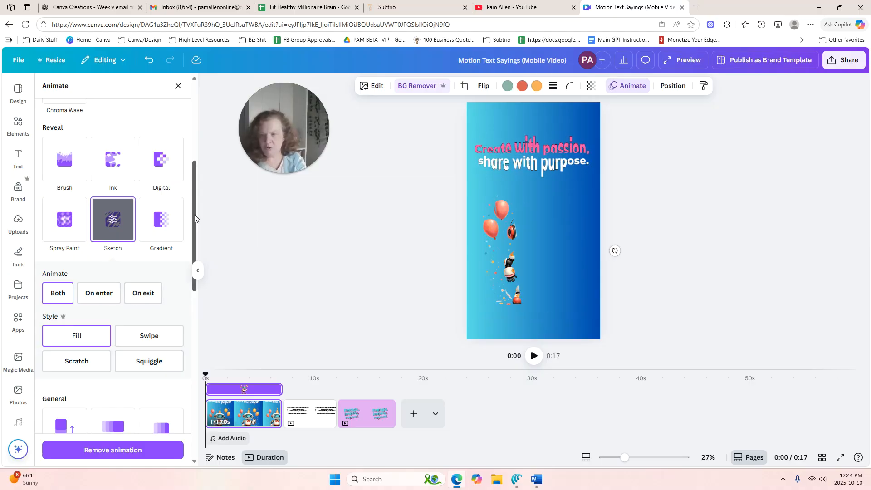
scroll(195, 214, down, 5)
click(747, 123)
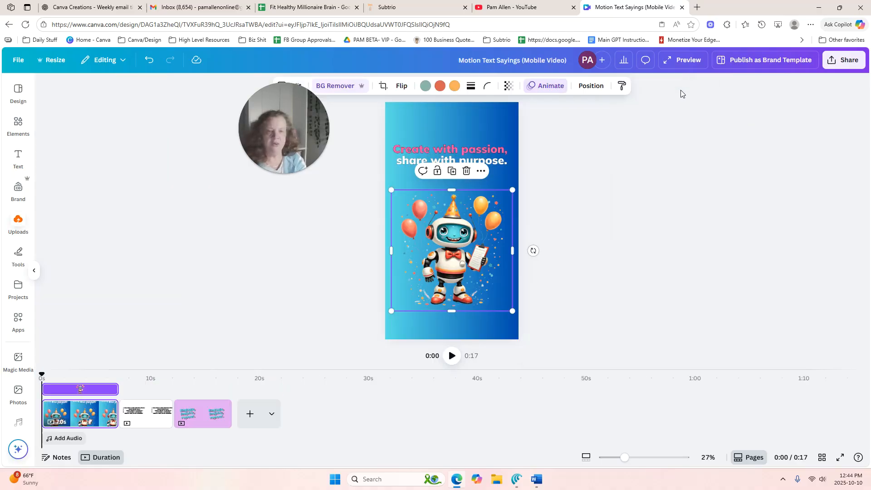
Move the saying slightly higher on page 1 and bring the party robot up directly beneath it
click(556, 158)
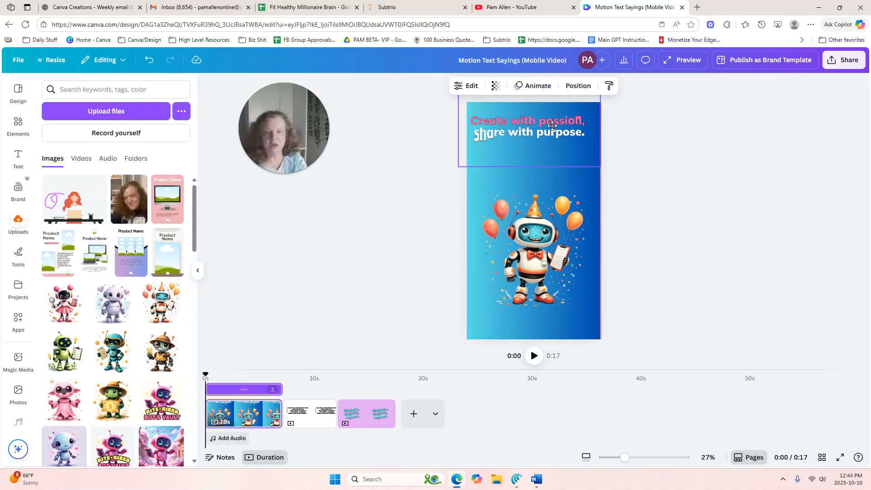
click(560, 205)
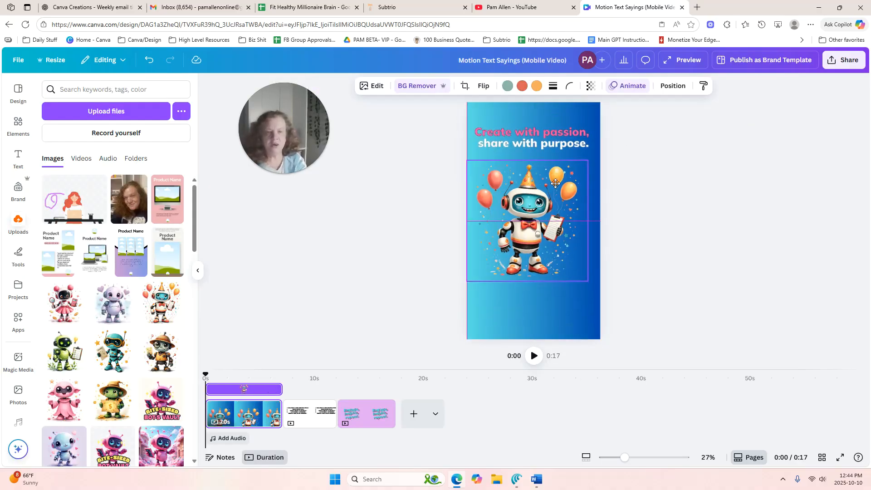
Switch the active brand kit to the one with the flower-filled watering can logo
click(14, 192)
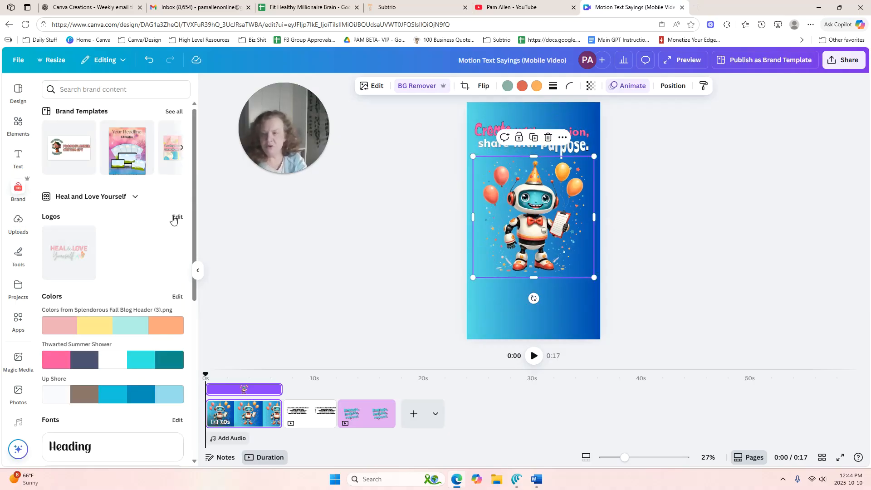
click(124, 197)
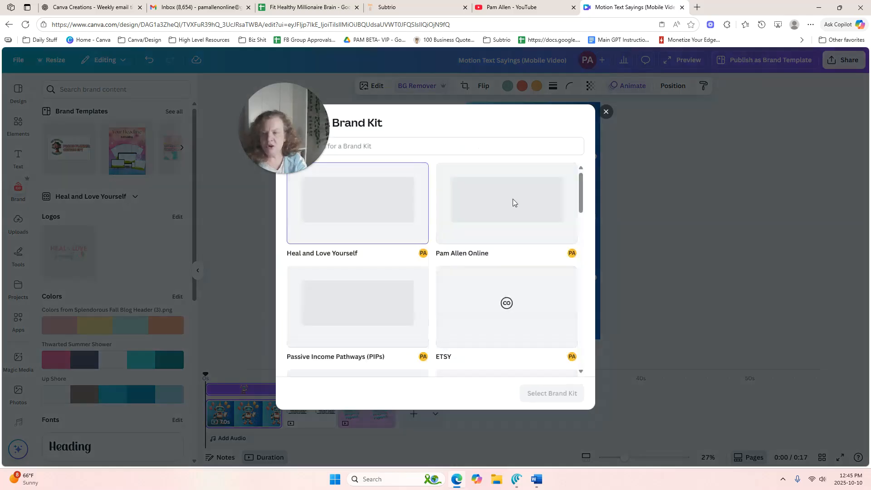
click(519, 205)
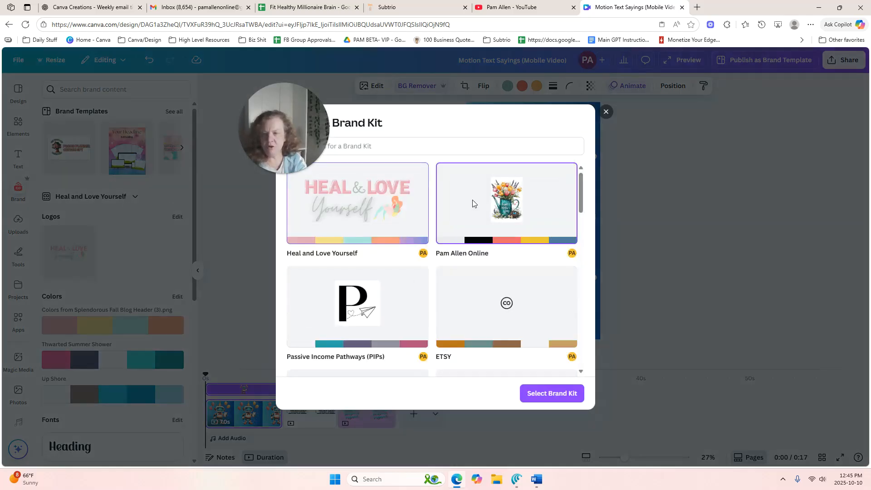
click(547, 393)
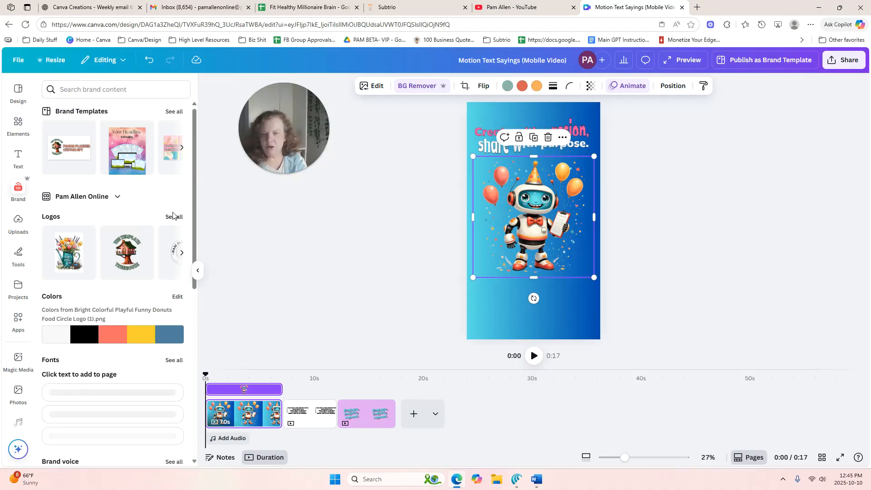
Add the round full-colour Online Creator logo to page 1, shrink it and centre it beneath the party robot
click(174, 217)
click(150, 241)
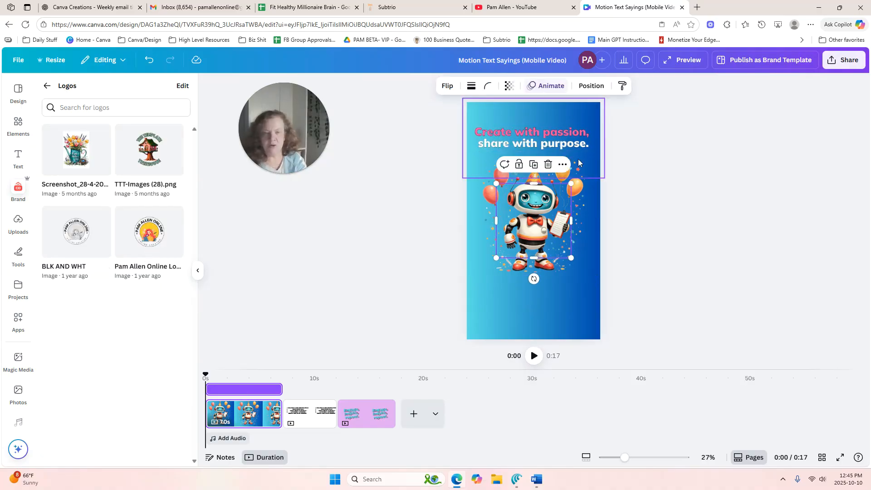
drag(536, 195, 534, 297)
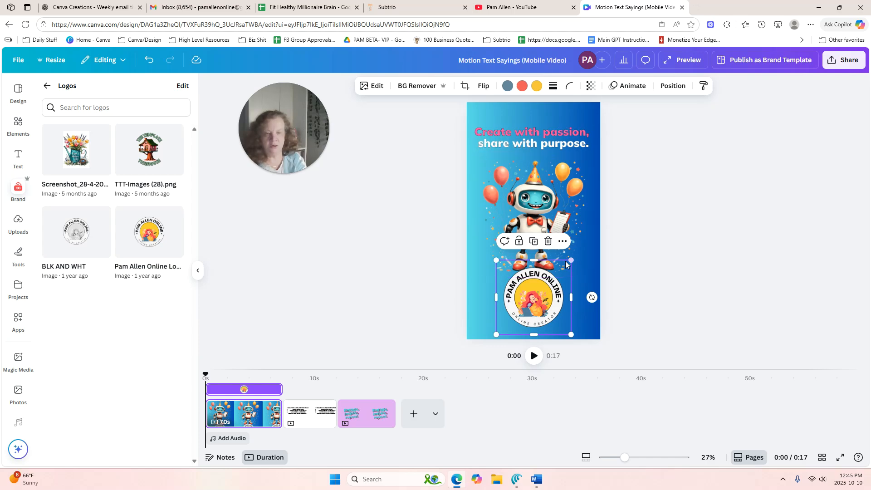
drag(571, 260, 557, 301)
drag(510, 313, 522, 315)
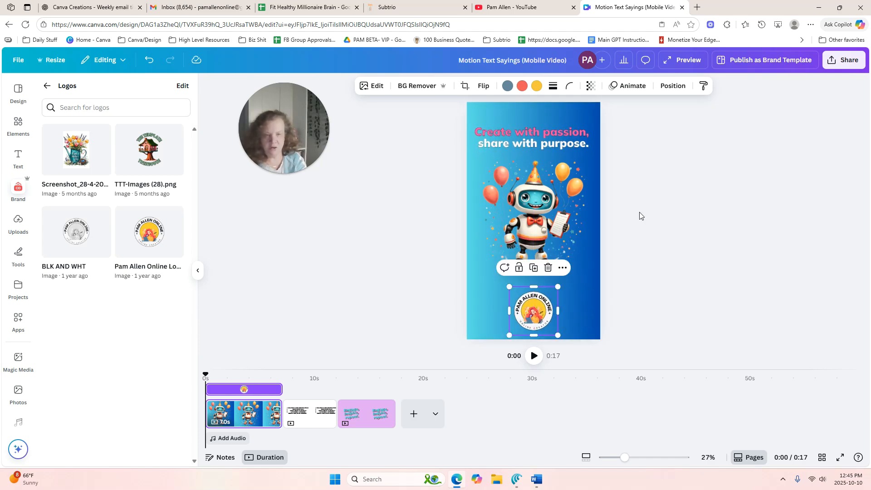
Move the "Create with passion, share with purpose." saying slightly higher above the party robot
click(668, 183)
drag(586, 129, 585, 121)
click(635, 131)
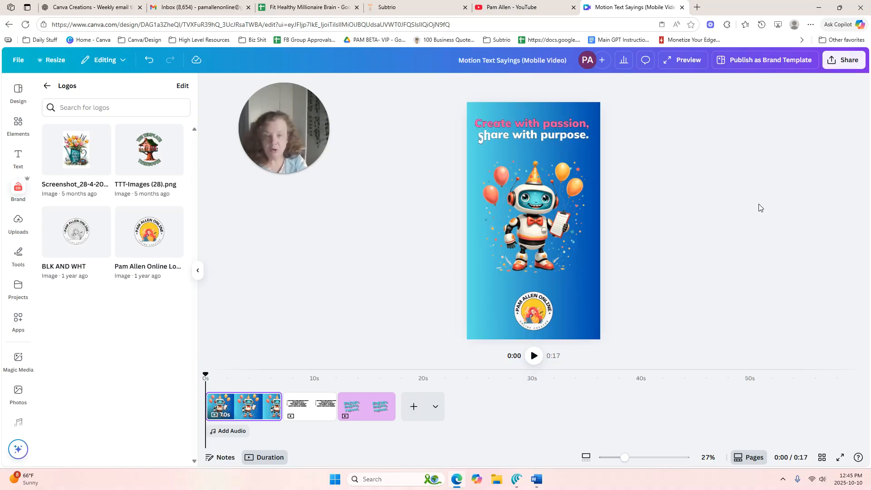
Create a new unshared folder named BOTS in the uploads
click(46, 87)
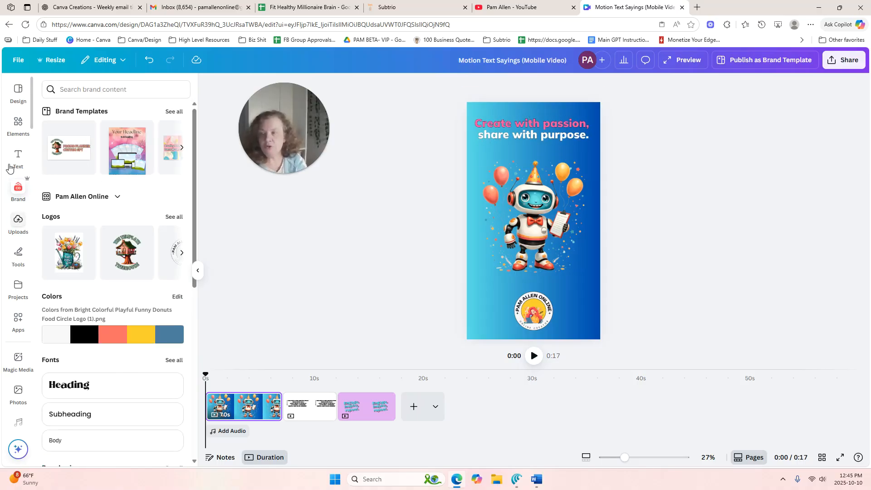
click(18, 222)
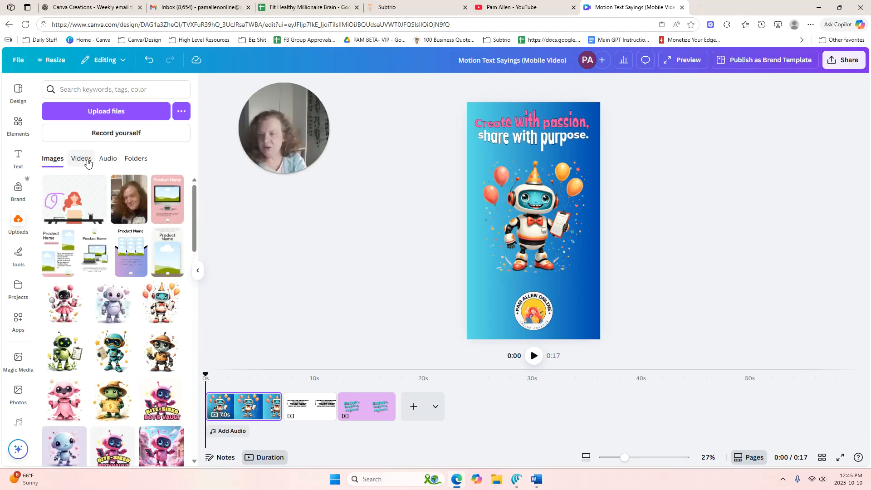
click(139, 163)
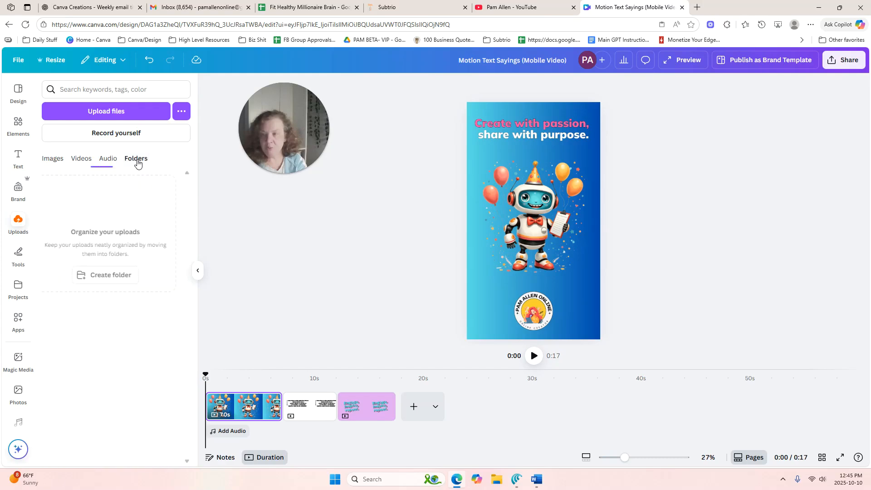
click(129, 275)
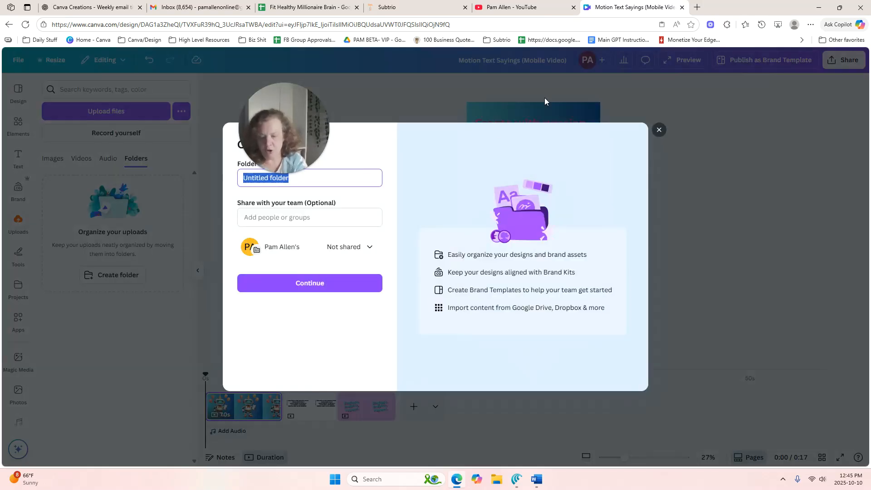
text(BOTS)
click(358, 279)
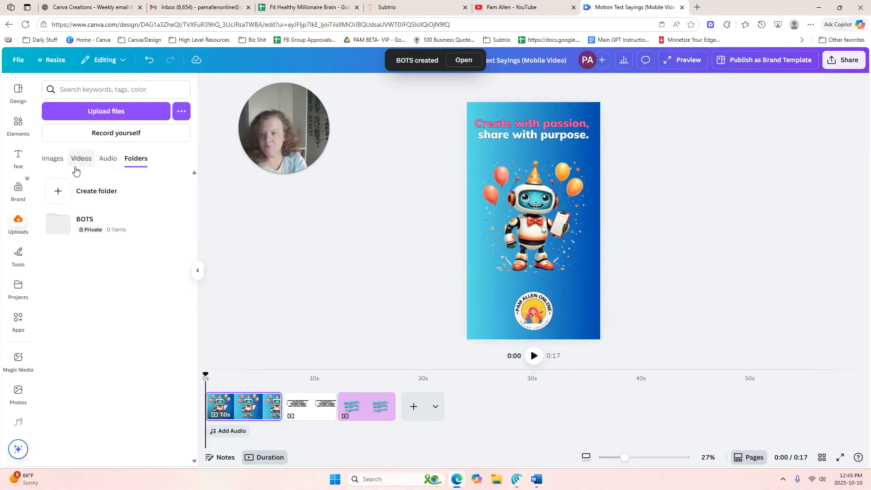
Move the uploaded robot image with the pink dress and magnifying glass into the BOTS folder
click(63, 158)
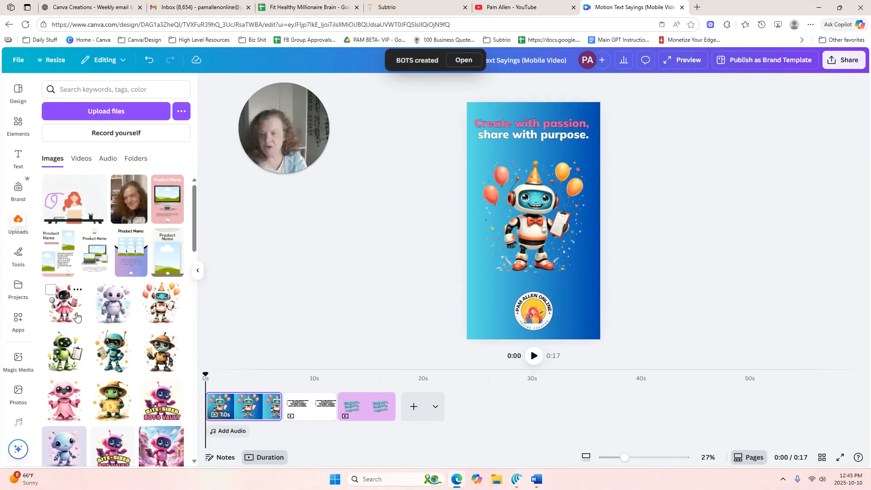
click(78, 291)
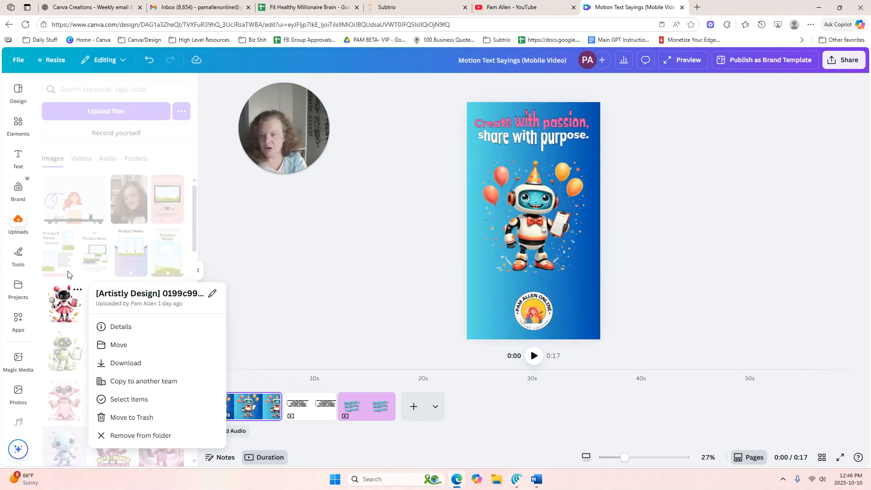
click(122, 346)
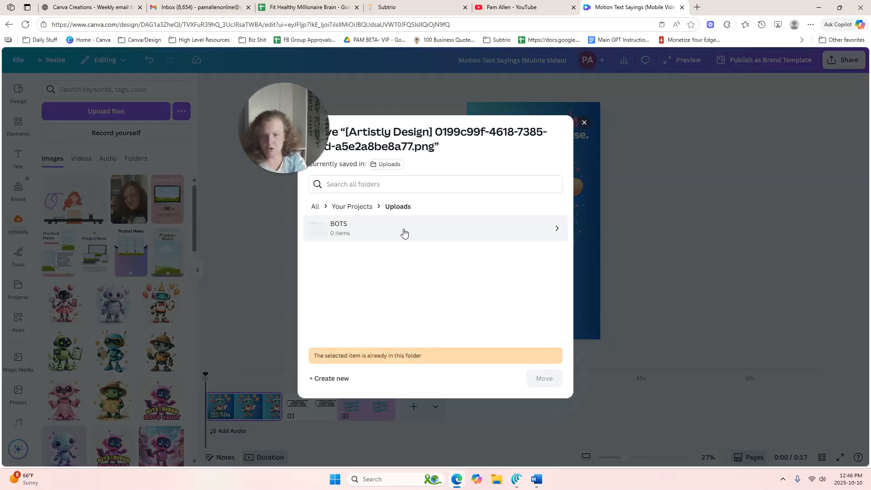
click(387, 231)
click(547, 380)
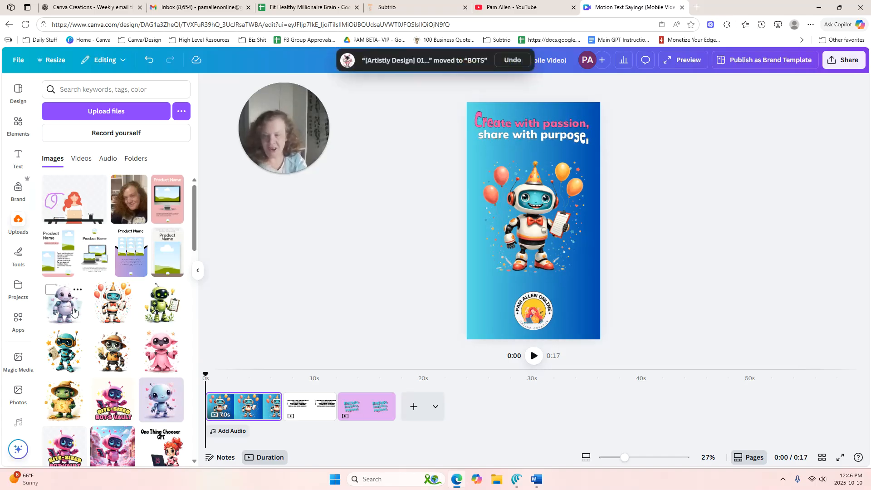
Select the next nine robot images in the uploads and move them together into the BOTS folder
click(51, 289)
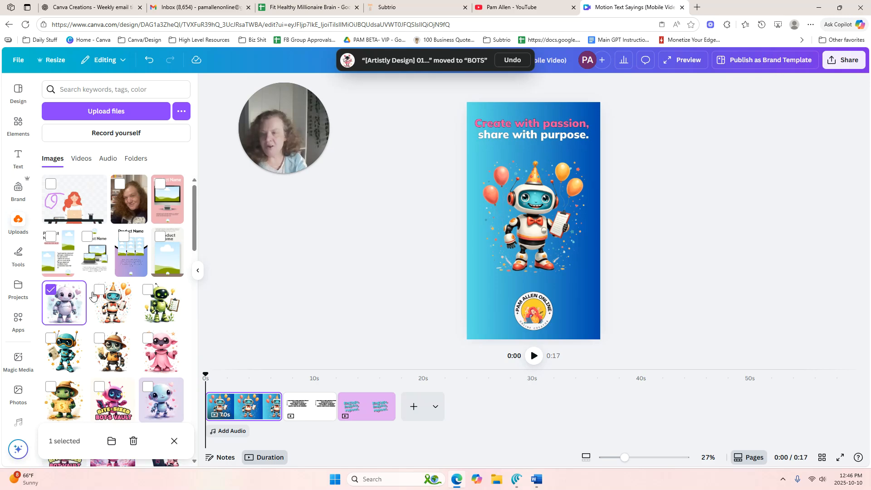
click(149, 290)
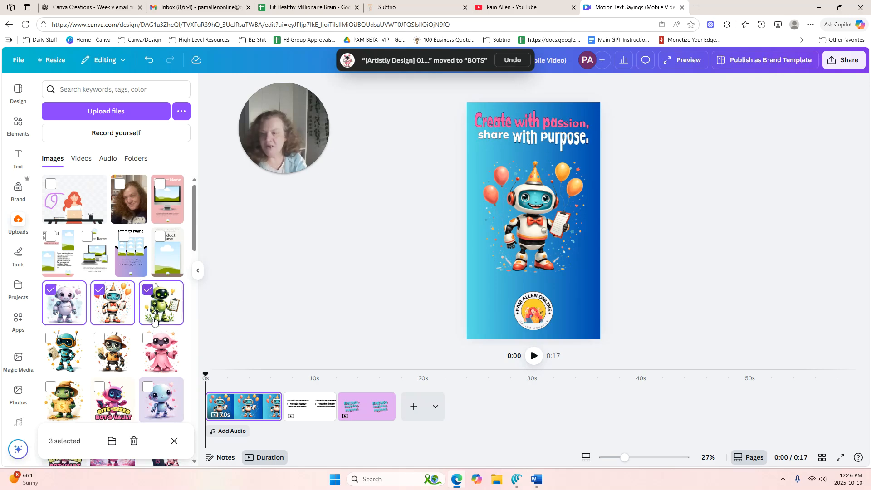
click(147, 338)
click(99, 338)
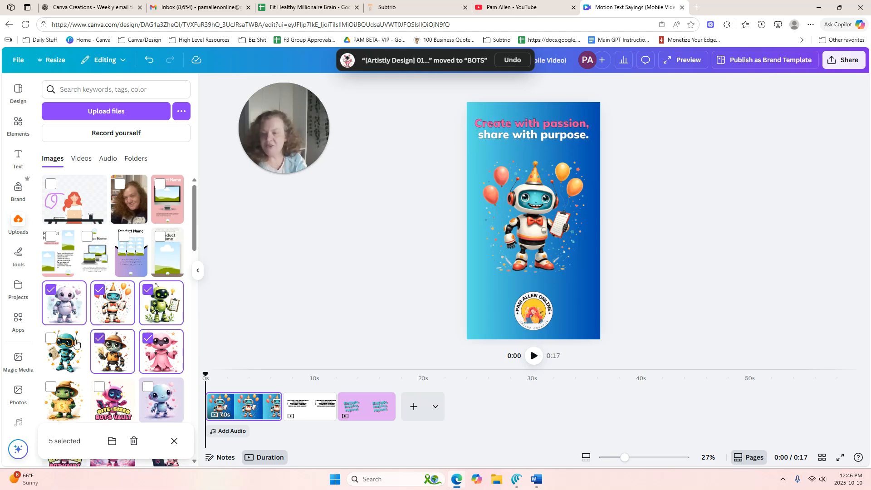
click(50, 339)
click(51, 387)
click(100, 387)
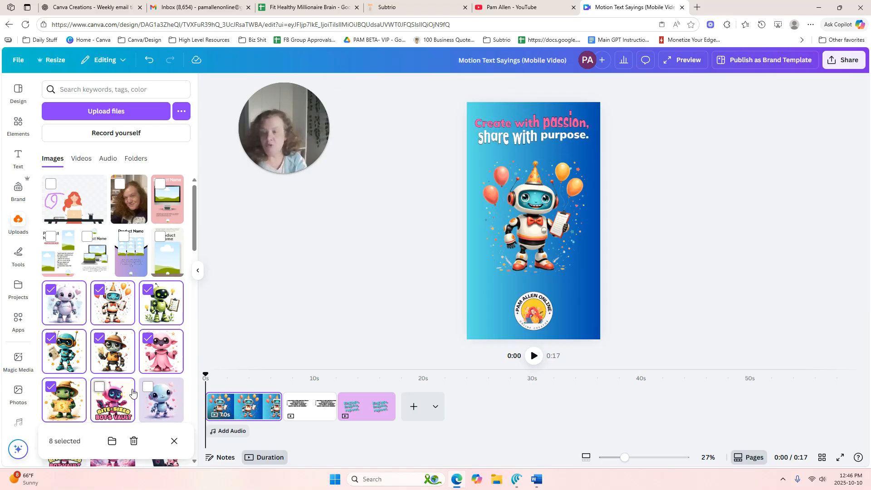
click(147, 389)
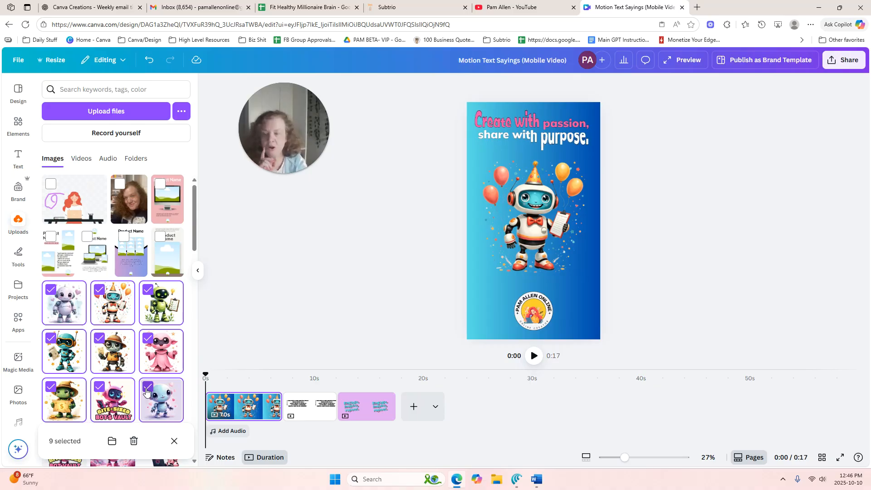
click(112, 441)
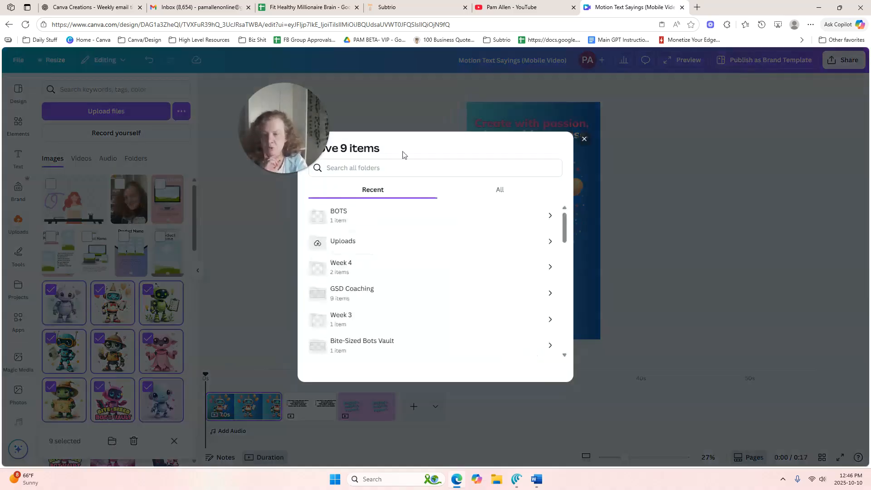
click(359, 218)
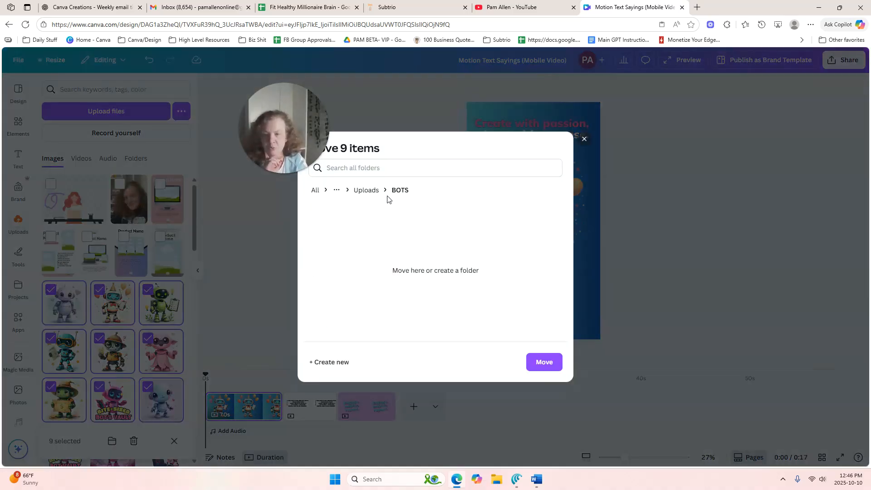
click(545, 362)
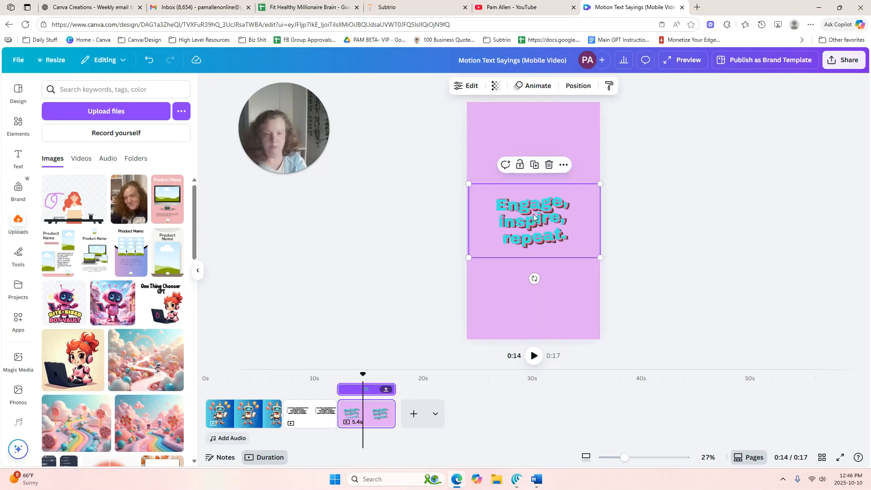
Raise the "Engage, inspire, repeat." saying on the last page and add the teal robot with goggles from the BOTS folder
drag(533, 217, 533, 149)
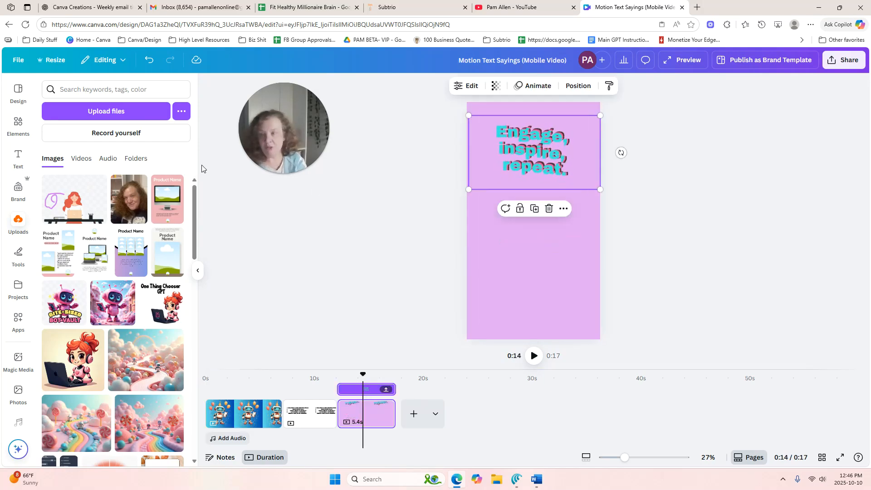
click(146, 161)
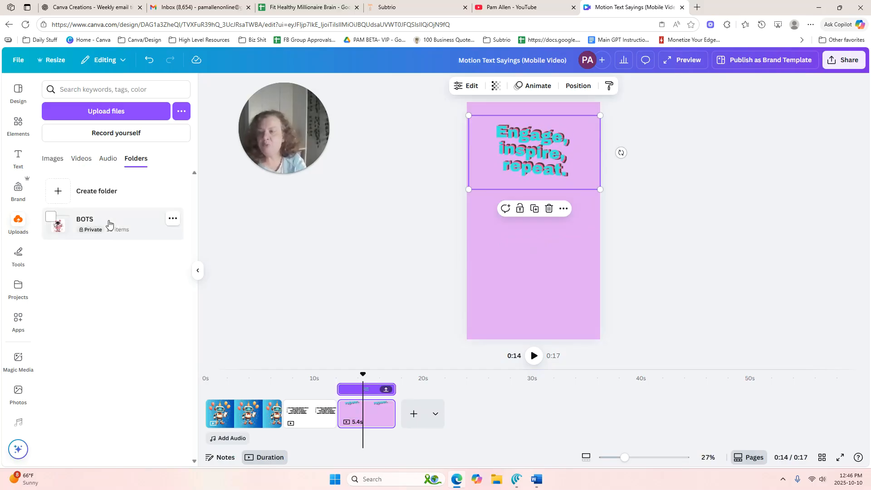
click(111, 221)
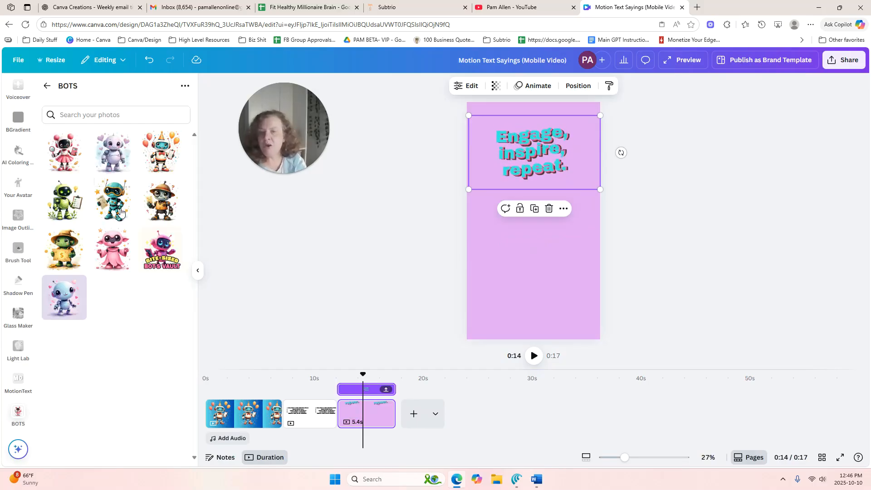
click(119, 196)
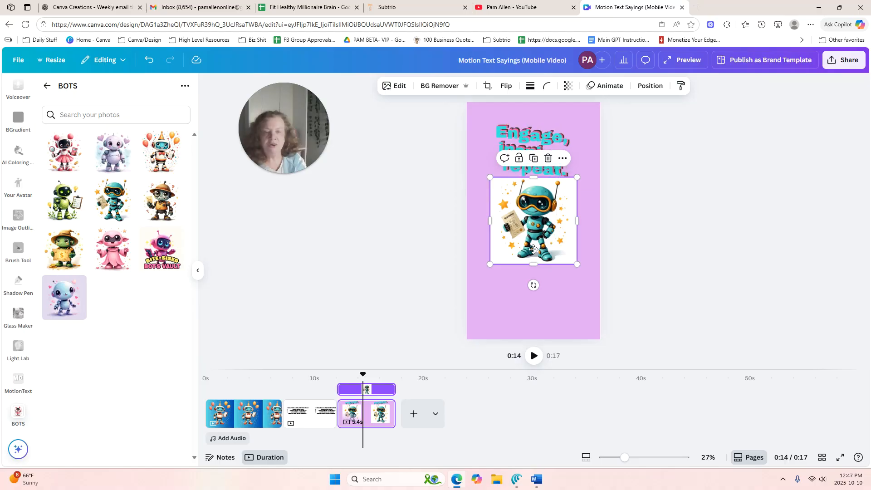
Remove the teal robot's background and enlarge it to nearly the page width below the saying
drag(534, 253, 534, 293)
click(432, 85)
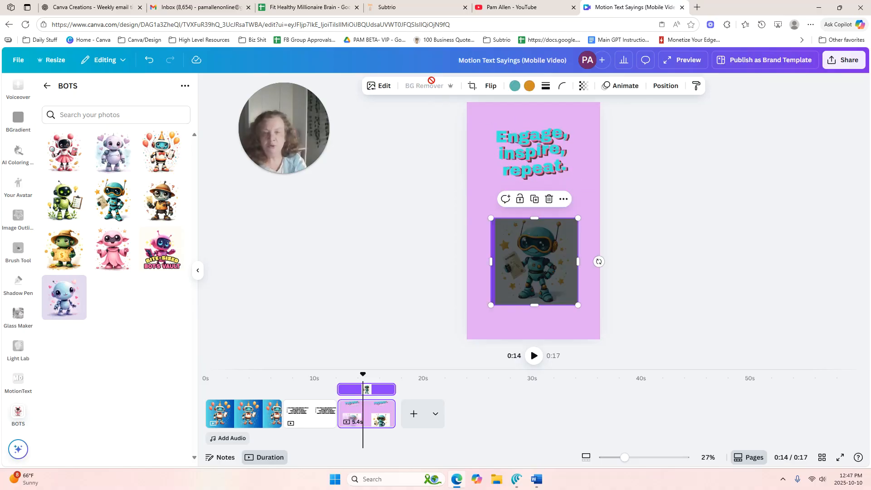
drag(580, 220, 572, 244)
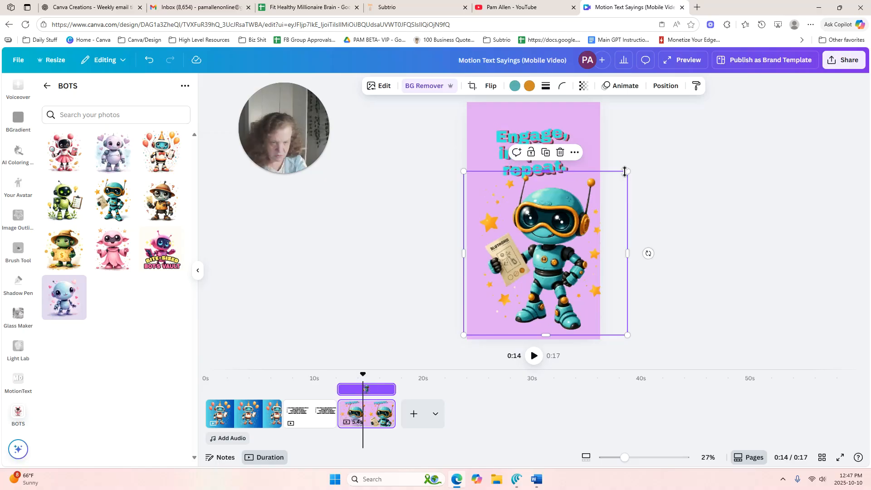
drag(627, 171, 610, 191)
click(658, 131)
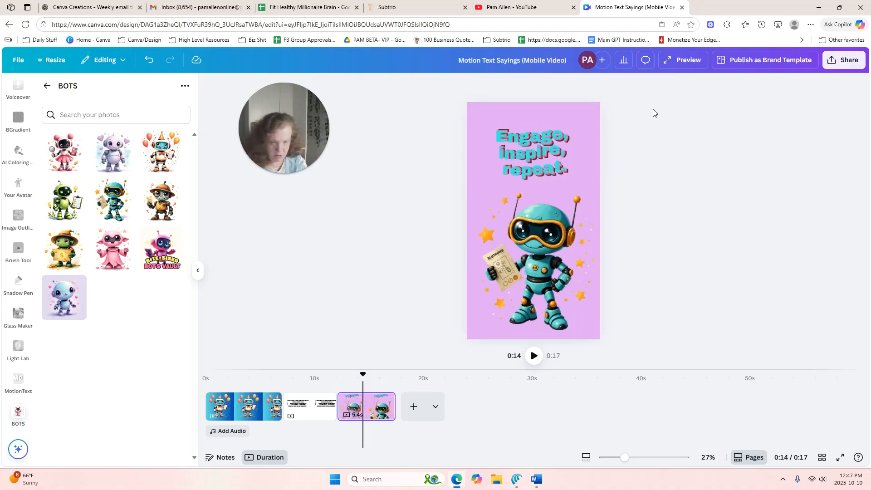